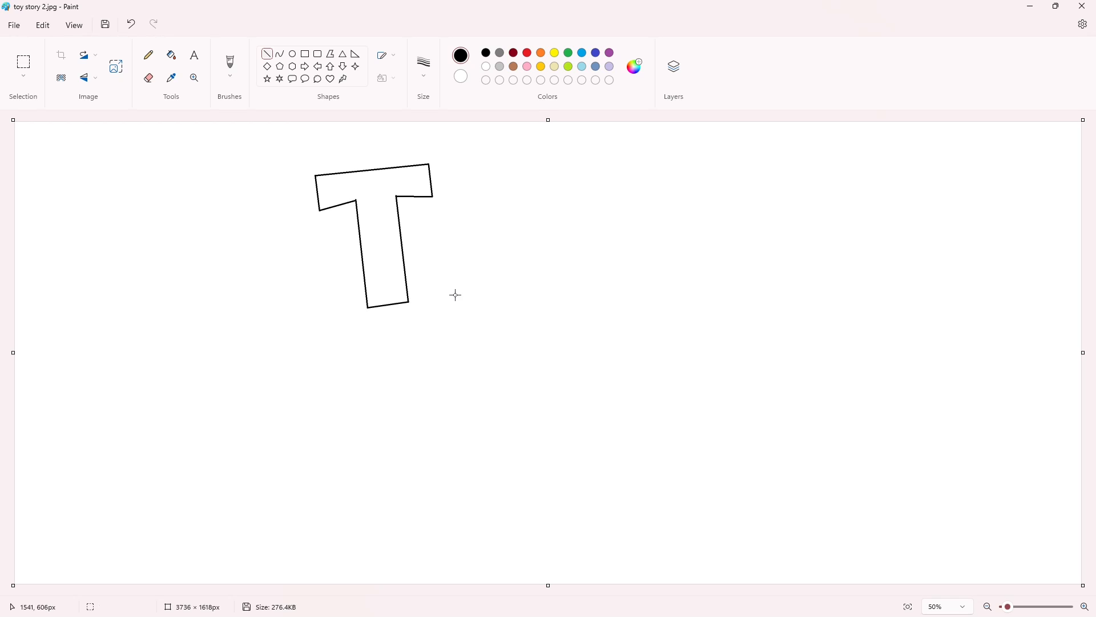
Fill the T outline with black and draw a circle of about 434 × 419 px beside it for the O.
click(172, 55)
click(376, 190)
click(292, 53)
mouse_move(428, 205)
mouse_down()
mouse_move(479, 272)
mouse_move(544, 307)
mouse_up()
drag(491, 273, 489, 310)
drag(421, 250, 417, 266)
drag(536, 250, 541, 259)
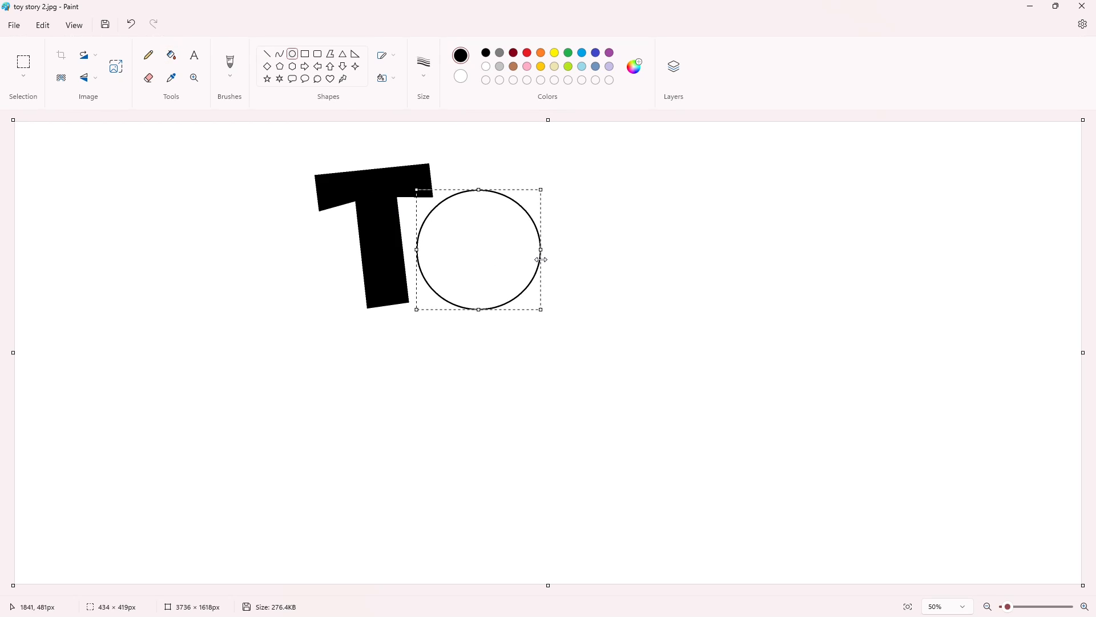
click(381, 166)
Draw a small circle of about 94 × 93 px in the centre of the O with a much thicker black outline.
drag(465, 236, 493, 262)
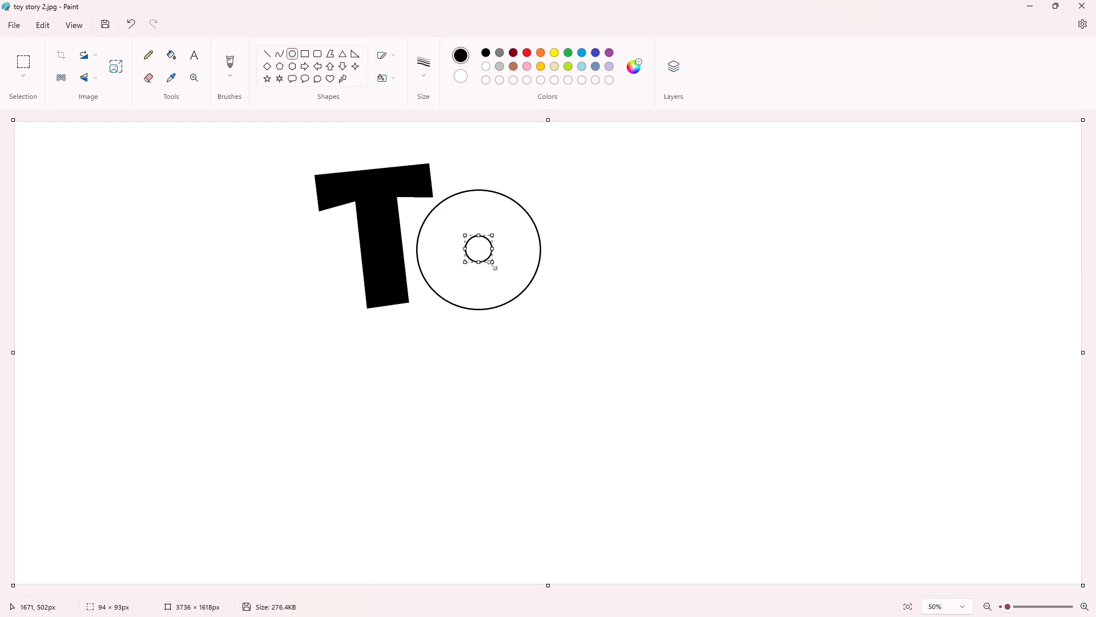
key(ctrl+plus)
key(ctrl+plus)
key(ctrl+plus)
key(ctrl+plus)
key(ctrl+plus)
key(ctrl+plus)
key(ctrl+plus)
key(ctrl+plus)
key(ctrl+plus)
key(ctrl+plus)
key(ctrl+plus)
key(ctrl+plus)
key(ctrl+plus)
key(ctrl+plus)
key(ctrl+plus)
key(ctrl+plus)
key(ctrl+plus)
key(ctrl+plus)
key(ctrl+plus)
key(ctrl+plus)
click(590, 250)
Fill the O's centre ring with purple and the body of the O with black.
click(171, 56)
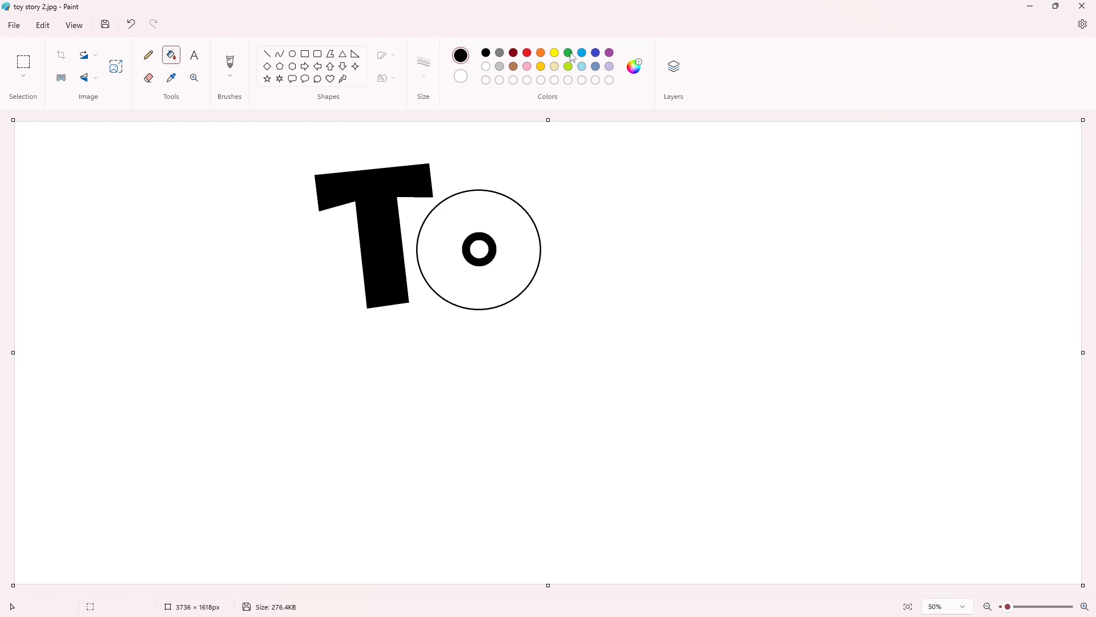
click(609, 52)
click(491, 246)
click(486, 53)
click(508, 215)
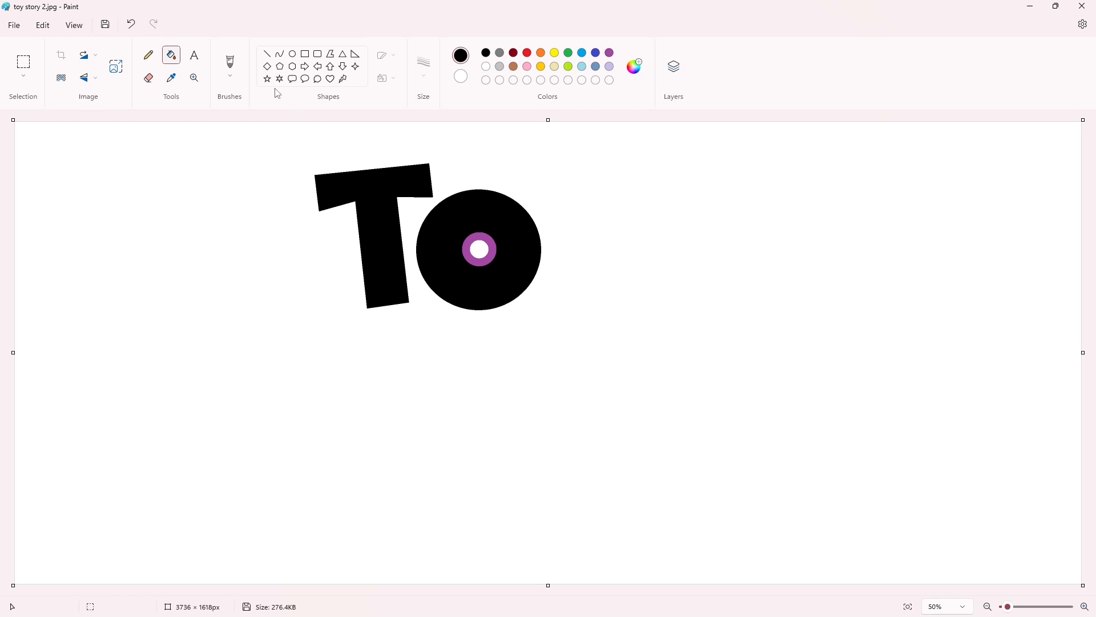
Draw the outer contour of a letter Y beside the O using thin black straight lines.
click(267, 54)
drag(516, 162, 553, 250)
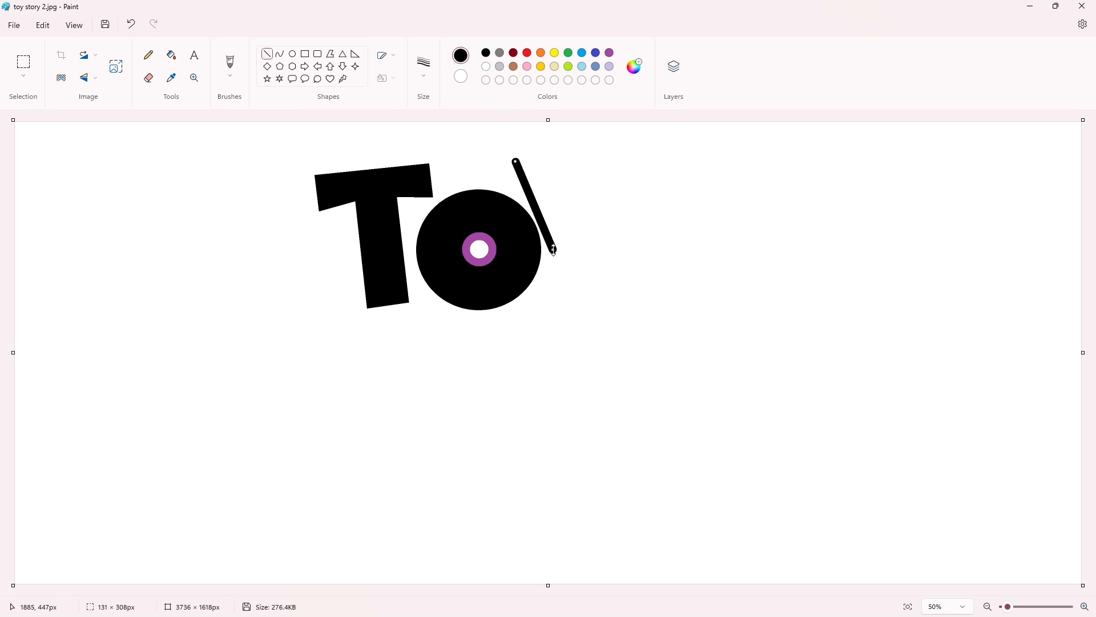
key(ctrl+z)
mouse_move(516, 162)
mouse_down()
mouse_move(552, 253)
mouse_move(627, 174)
mouse_move(649, 173)
mouse_move(592, 252)
mouse_move(588, 301)
mouse_move(553, 242)
mouse_up()
click(660, 266)
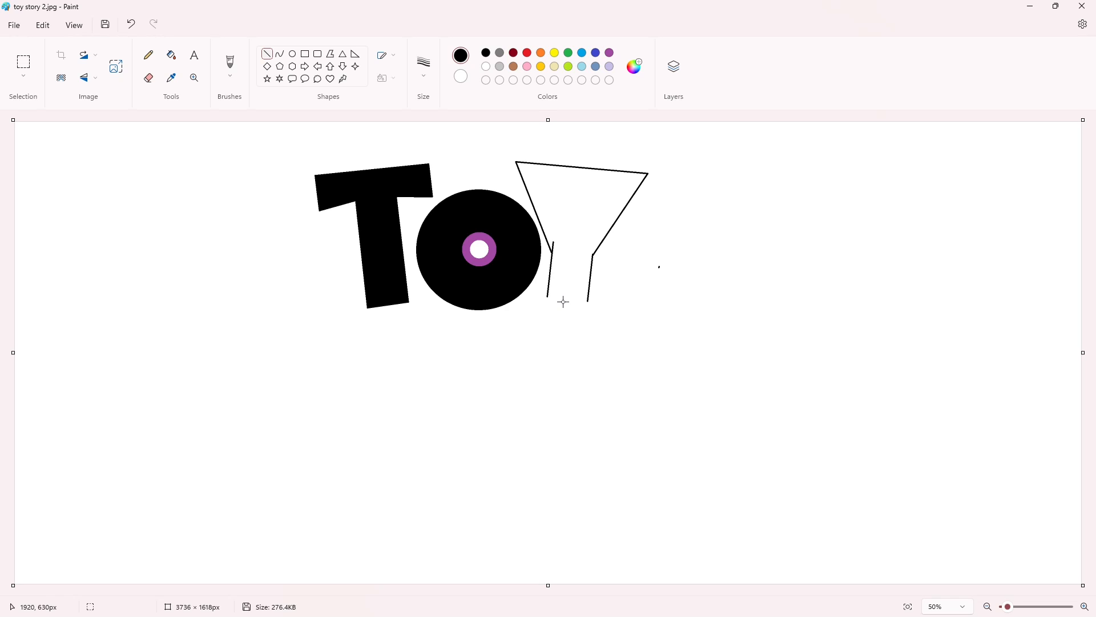
mouse_move(547, 297)
mouse_down()
mouse_move(588, 301)
mouse_move(547, 297)
mouse_up()
click(630, 297)
key(ctrl+z)
click(633, 301)
Add the V-shaped notch lines at the top of the Y and fill the letter's body with black.
mouse_move(576, 224)
mouse_down()
mouse_move(559, 166)
mouse_move(592, 201)
mouse_move(608, 170)
mouse_up()
click(636, 197)
click(715, 195)
click(171, 55)
click(571, 262)
Erase the black line closing the top of the Y's notch using white straight lines and a white fill.
scroll(979, 522, up, 1)
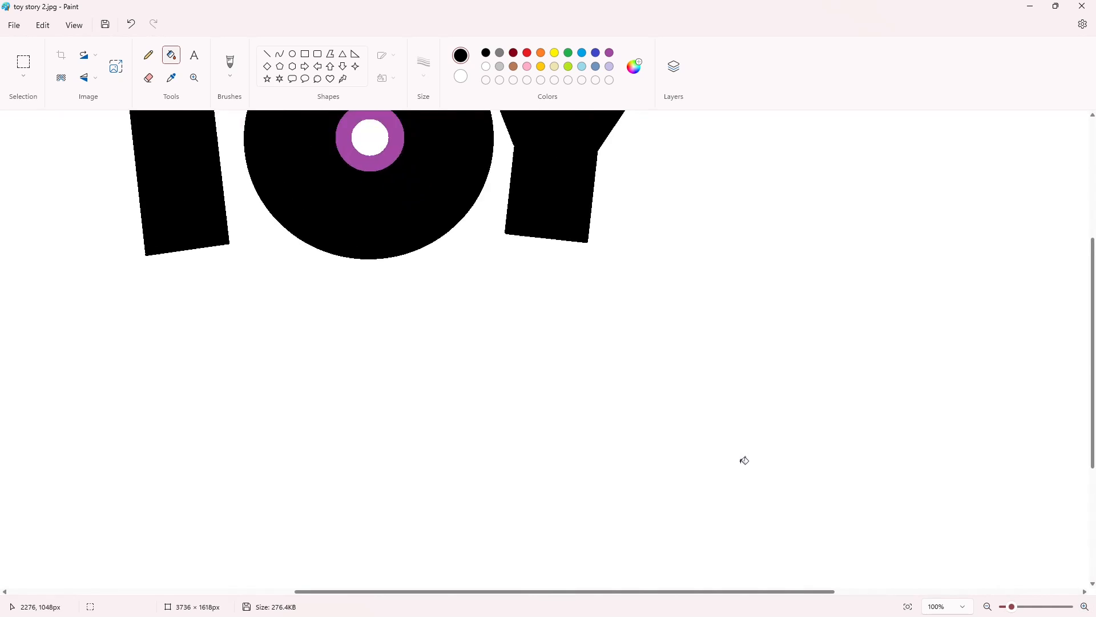
scroll(743, 460, up, 3)
click(267, 54)
click(486, 67)
drag(538, 181, 523, 145)
click(590, 189)
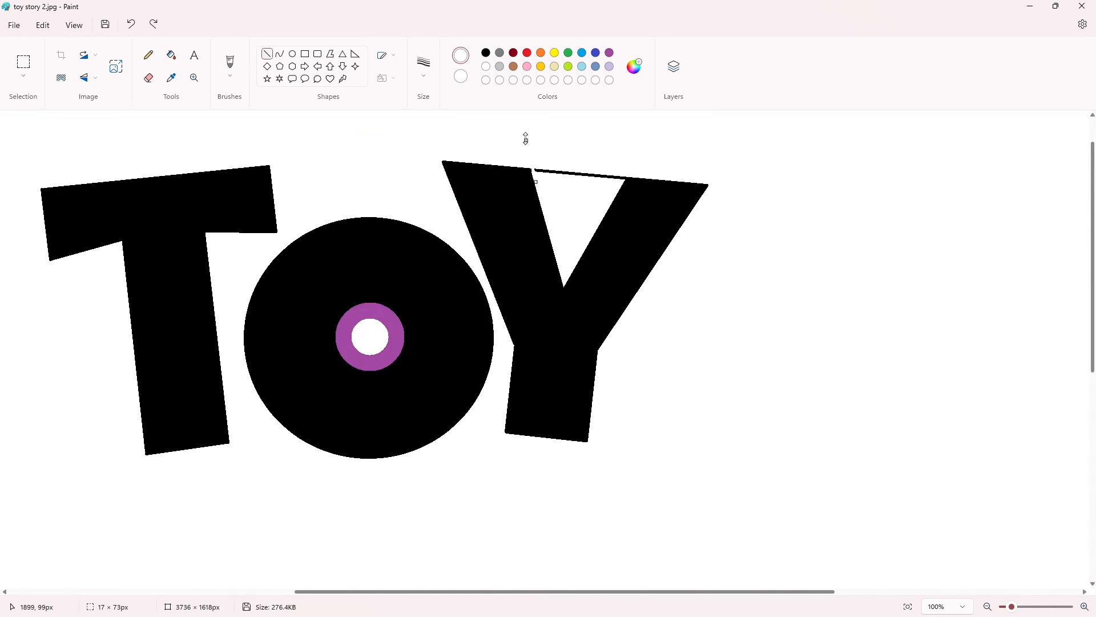
click(617, 189)
click(171, 55)
click(546, 171)
Recolour the bodies of the T, O and Y with indigo blue fill.
scroll(914, 451, down, 1)
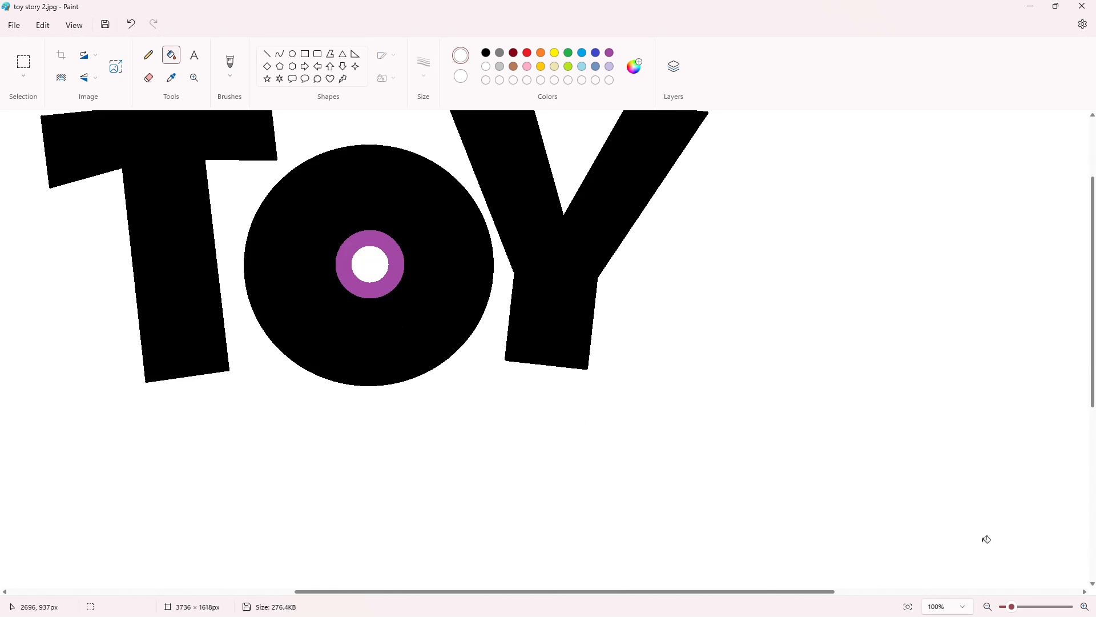
click(988, 606)
click(988, 607)
click(595, 53)
click(513, 240)
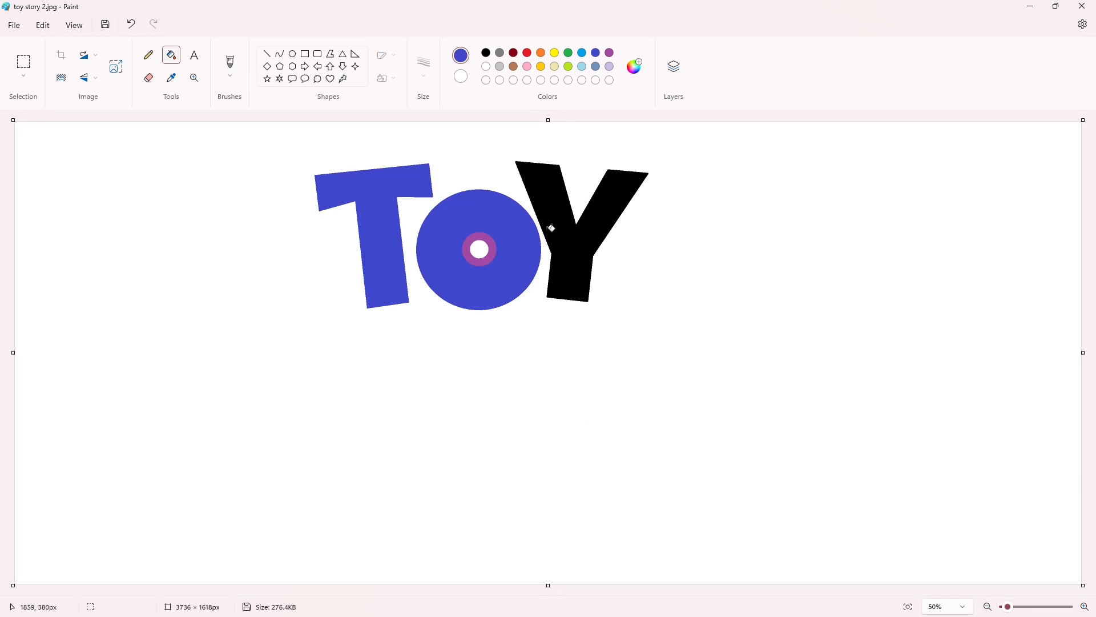
click(548, 228)
Draw offset black border lines along the top and left edge of the T's crossbar.
click(267, 54)
click(486, 52)
drag(303, 168, 440, 154)
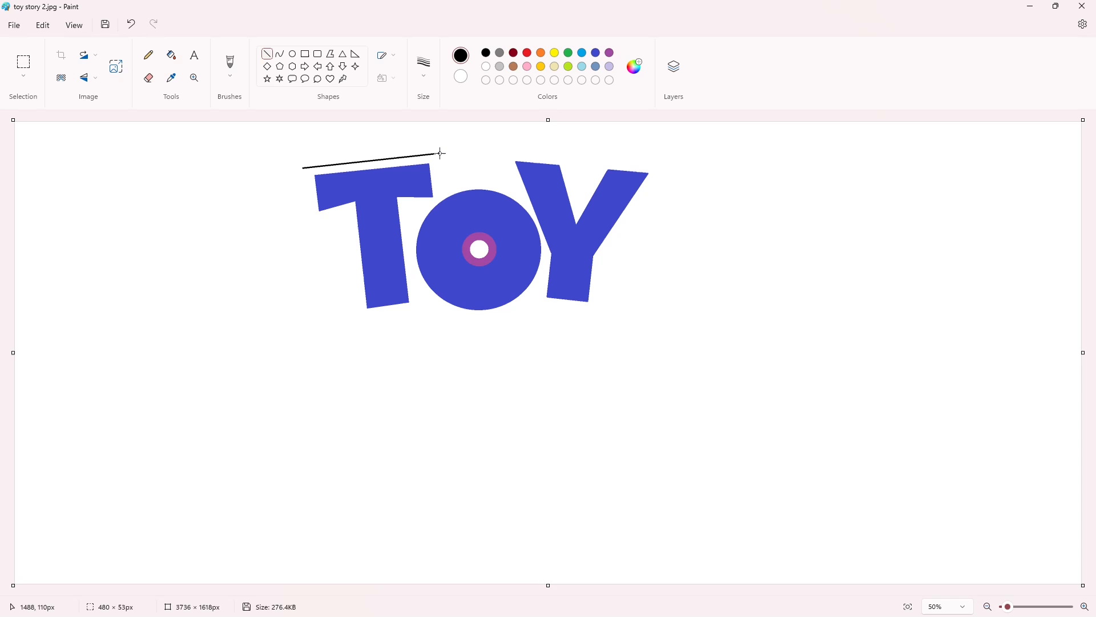
click(484, 173)
drag(303, 168, 310, 227)
click(354, 224)
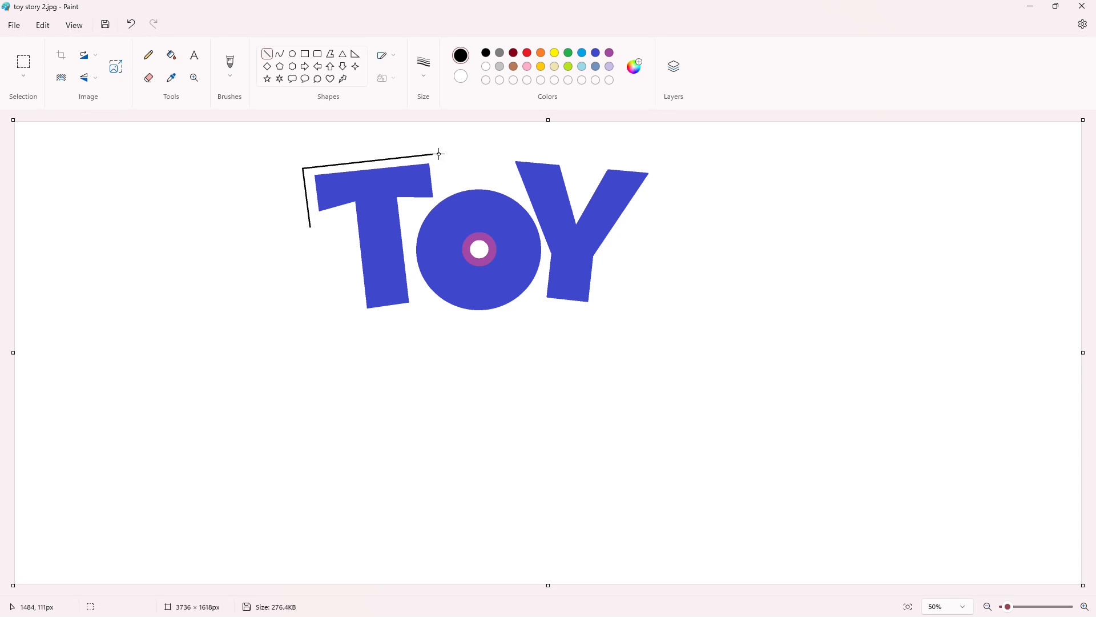
Draw the offset border lines along the right end and right underside of the T's crossbar.
mouse_move(440, 153)
mouse_down()
mouse_move(445, 210)
mouse_move(407, 210)
mouse_up()
click(507, 204)
key(ctrl+z)
key(ctrl+z)
drag(440, 154, 411, 209)
click(503, 191)
key(ctrl+z)
drag(411, 210, 446, 210)
click(500, 214)
drag(440, 154, 446, 211)
Close the offset border around the T's stem with straight lines and fill the band around the T with black.
drag(310, 227, 357, 324)
drag(411, 209, 421, 316)
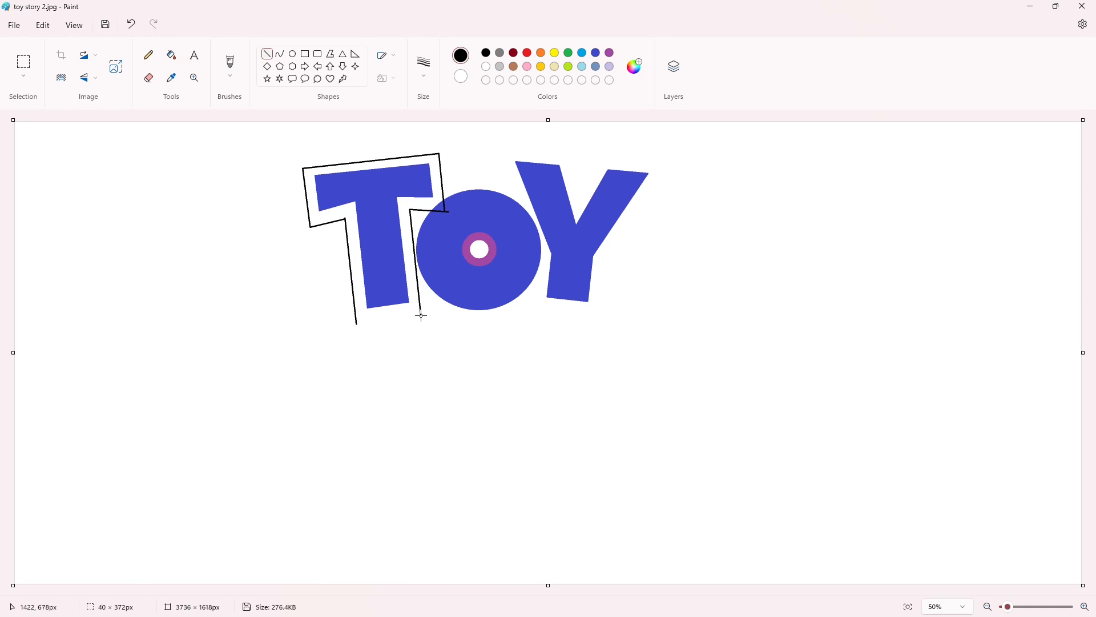
click(502, 291)
drag(356, 326, 421, 315)
click(171, 55)
click(312, 193)
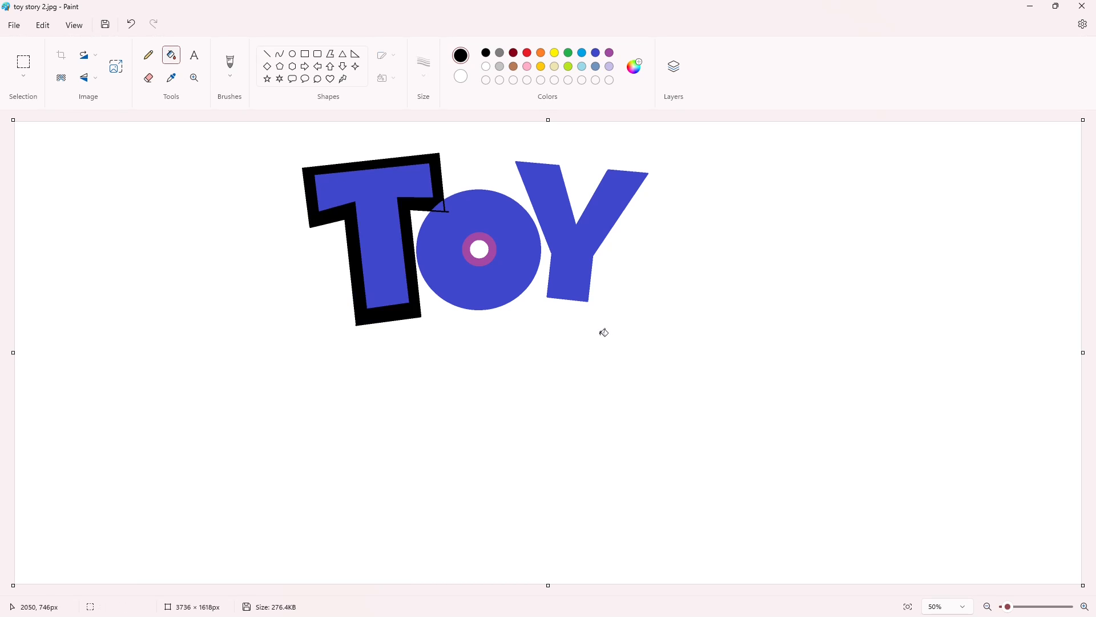
Draw a circle of about 511 × 503 px centred around the O and fill the band between them with black.
click(293, 54)
drag(419, 195, 519, 313)
click(387, 55)
click(354, 130)
drag(472, 241, 481, 222)
drag(479, 293, 479, 320)
drag(530, 249, 552, 250)
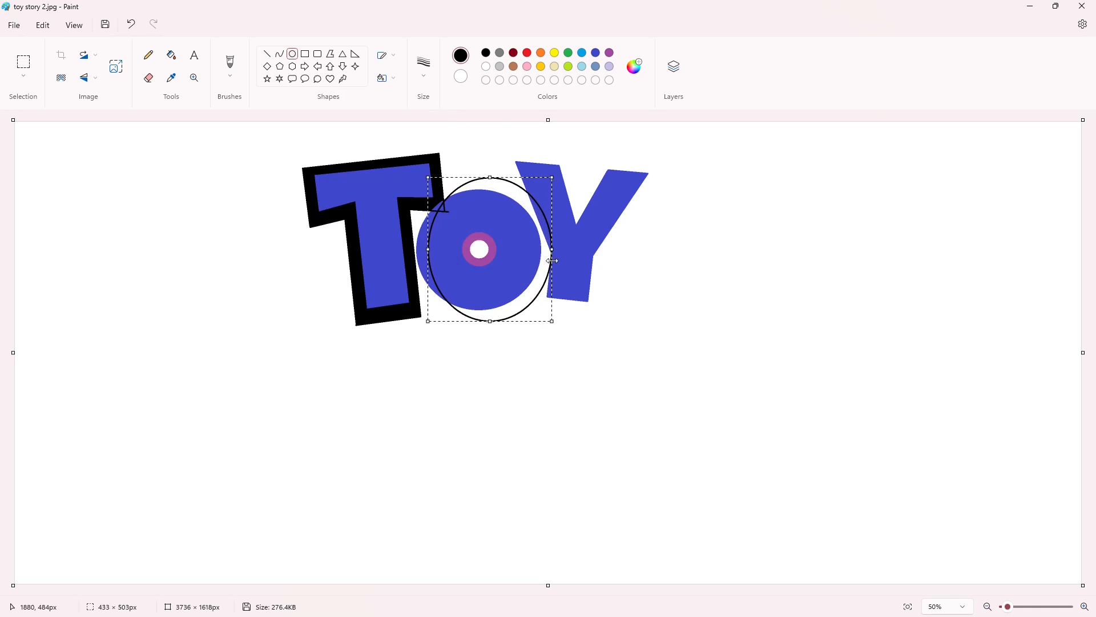
drag(428, 249, 406, 271)
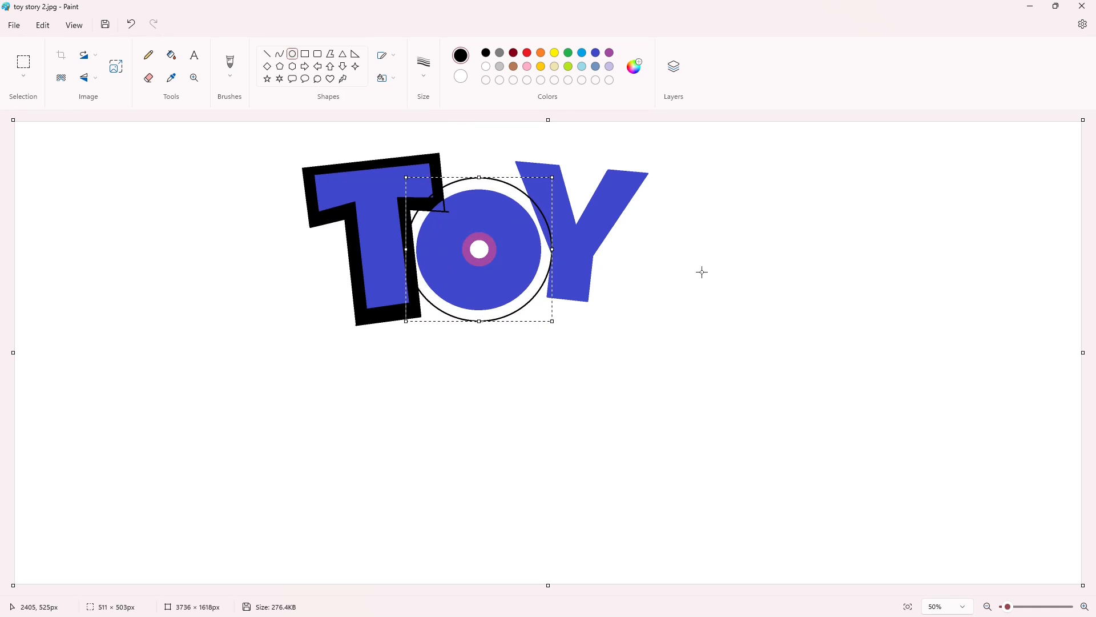
click(641, 261)
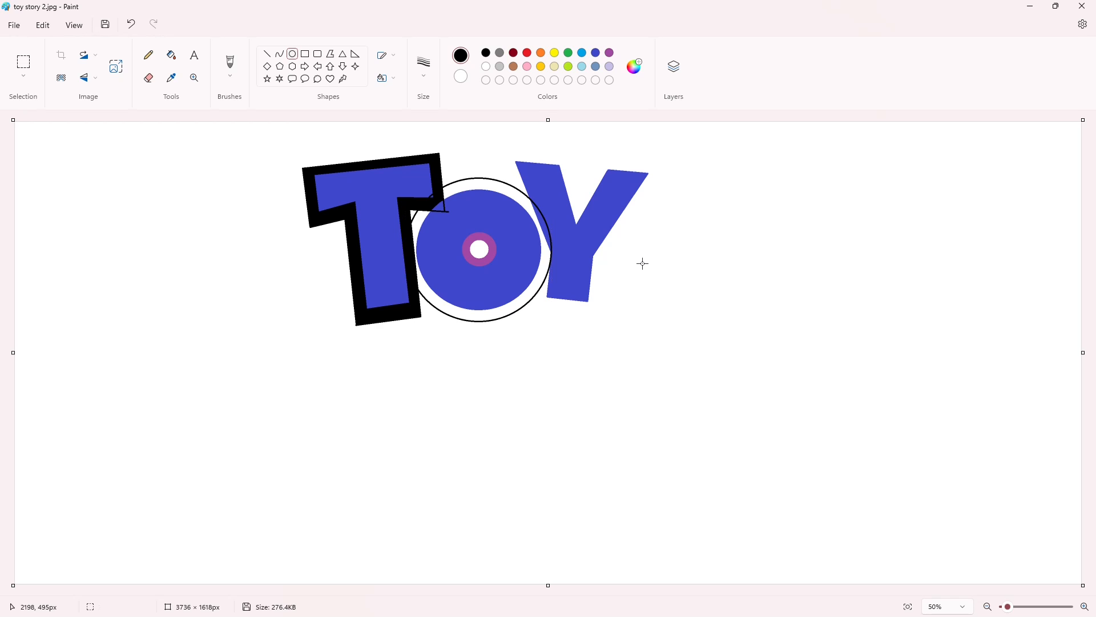
click(171, 55)
click(543, 217)
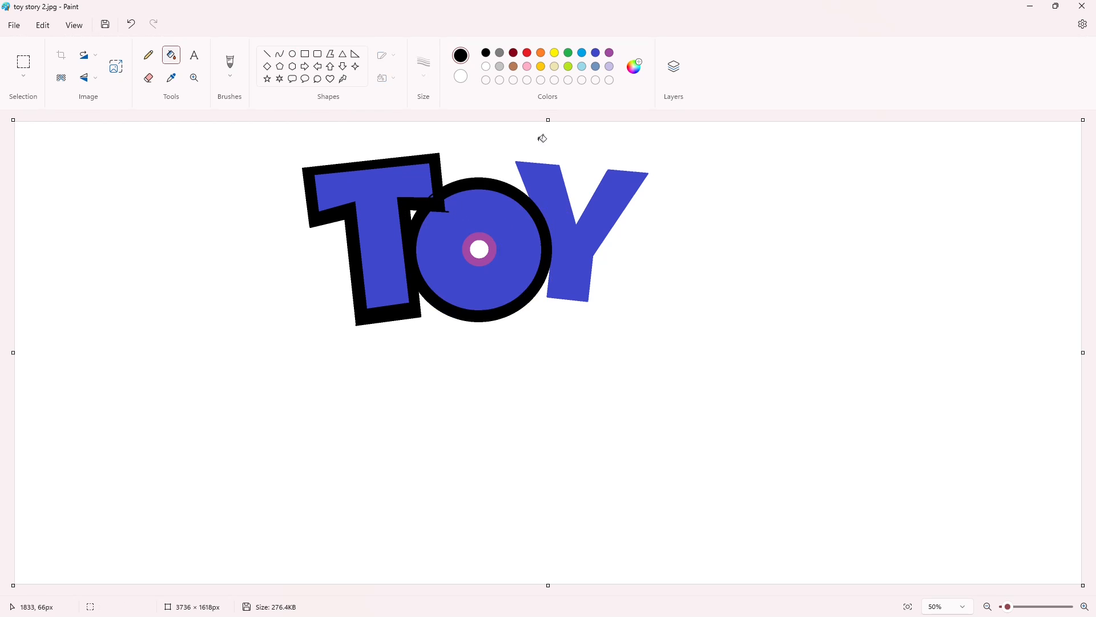
Fill the blue interiors of the T and the O with white.
click(486, 67)
click(386, 176)
click(488, 217)
Clean up the stray blue and black marks where the T's crossbar overlaps the O, using white.
click(1085, 606)
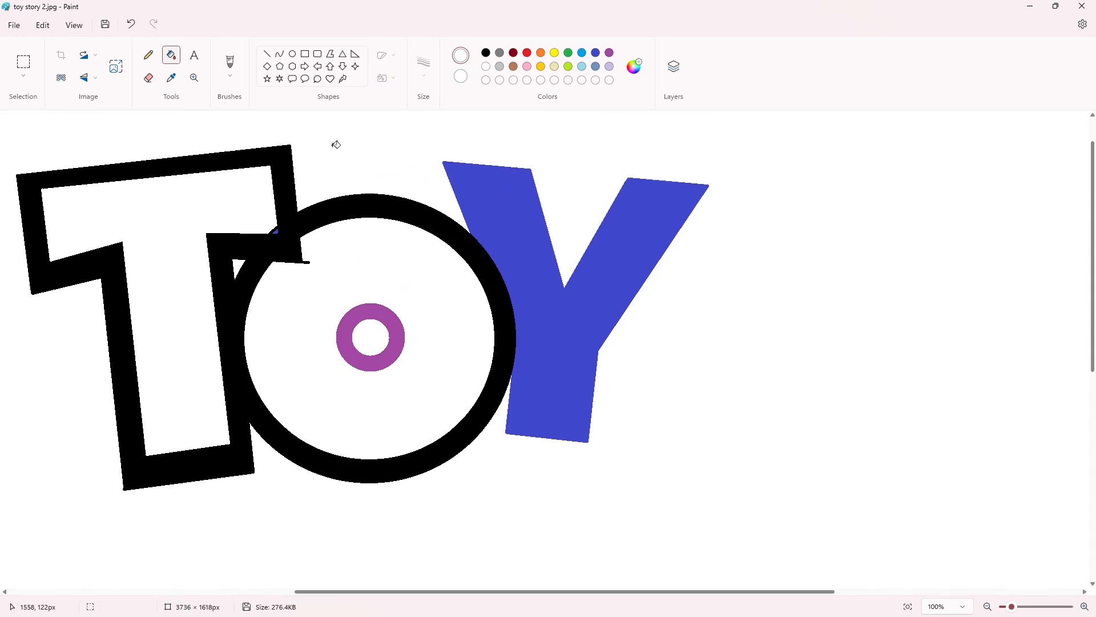
click(267, 53)
click(171, 55)
click(266, 53)
drag(277, 232, 272, 206)
click(149, 55)
click(171, 55)
Fill the O's purple centre ring with black.
click(486, 53)
click(398, 337)
click(988, 606)
click(988, 606)
click(988, 606)
click(987, 606)
click(988, 607)
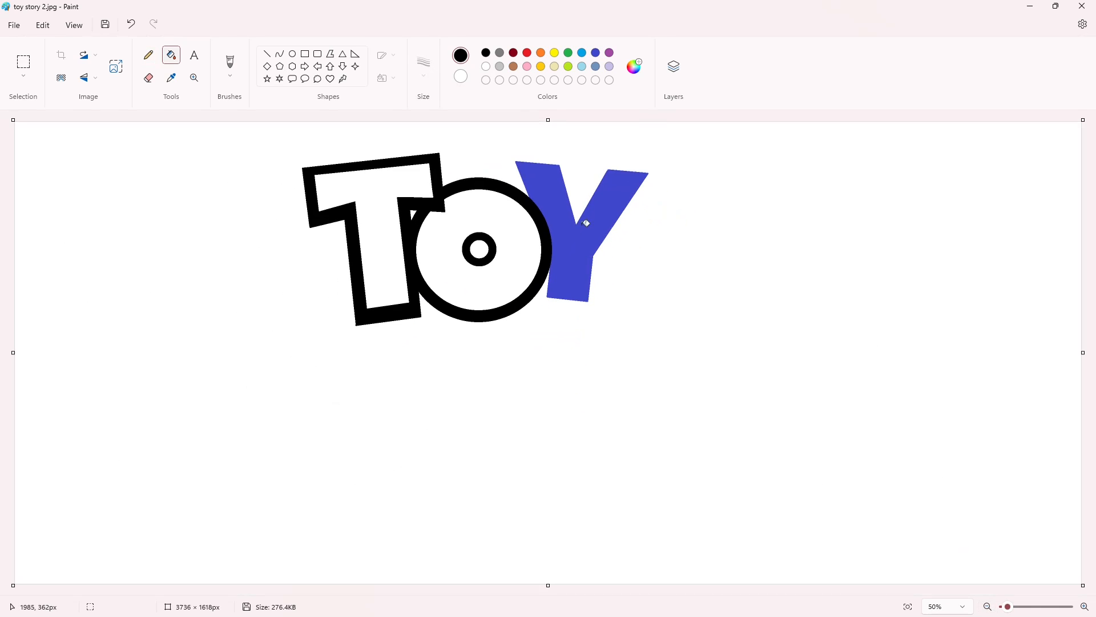
Draw an offset border around the Y with black straight lines and fill the band with black.
click(267, 53)
drag(506, 167, 517, 189)
mouse_move(499, 149)
mouse_down()
mouse_move(671, 164)
mouse_move(604, 257)
mouse_move(597, 313)
mouse_move(535, 307)
mouse_move(540, 287)
mouse_up()
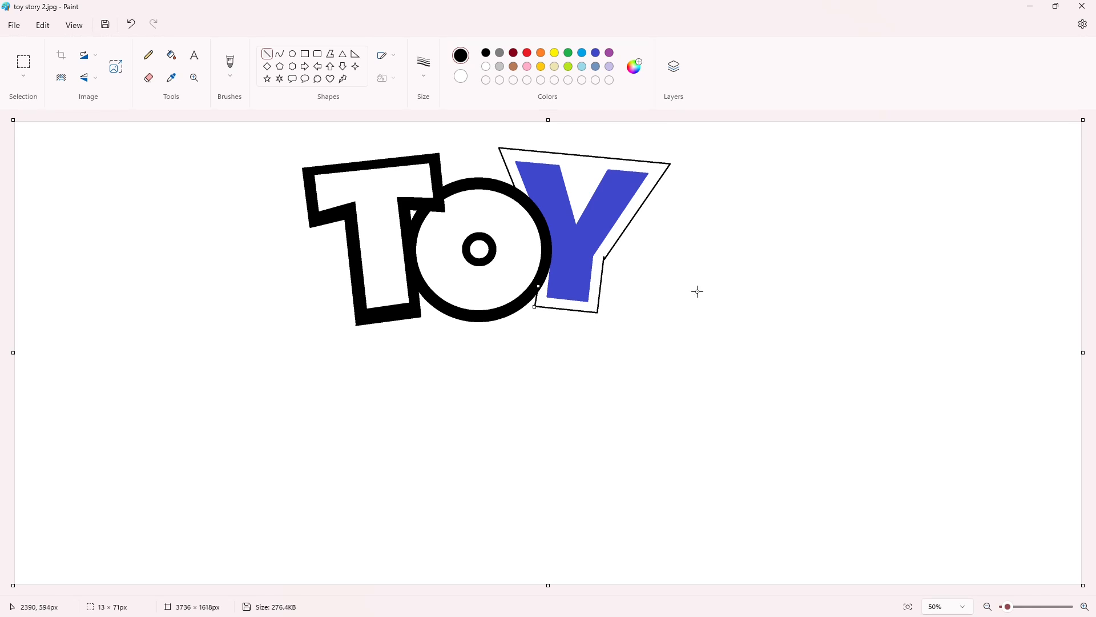
drag(569, 154, 601, 160)
click(171, 55)
click(607, 251)
Erase the black line closing the Y border's top notch with white straight lines.
scroll(993, 531, up, 2)
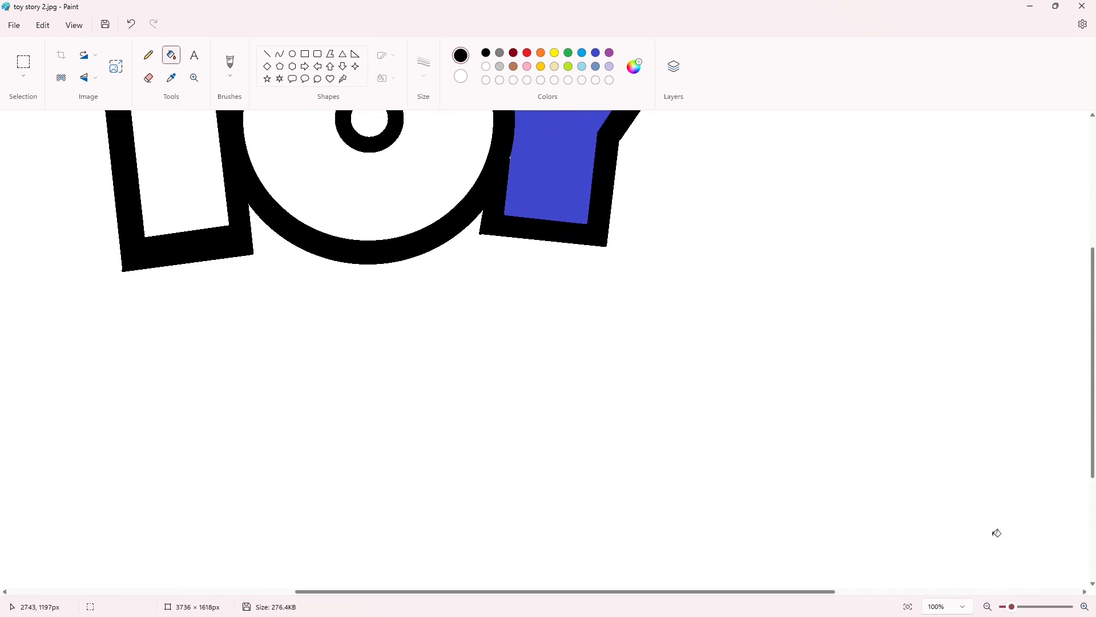
click(267, 54)
click(486, 66)
drag(548, 176, 557, 209)
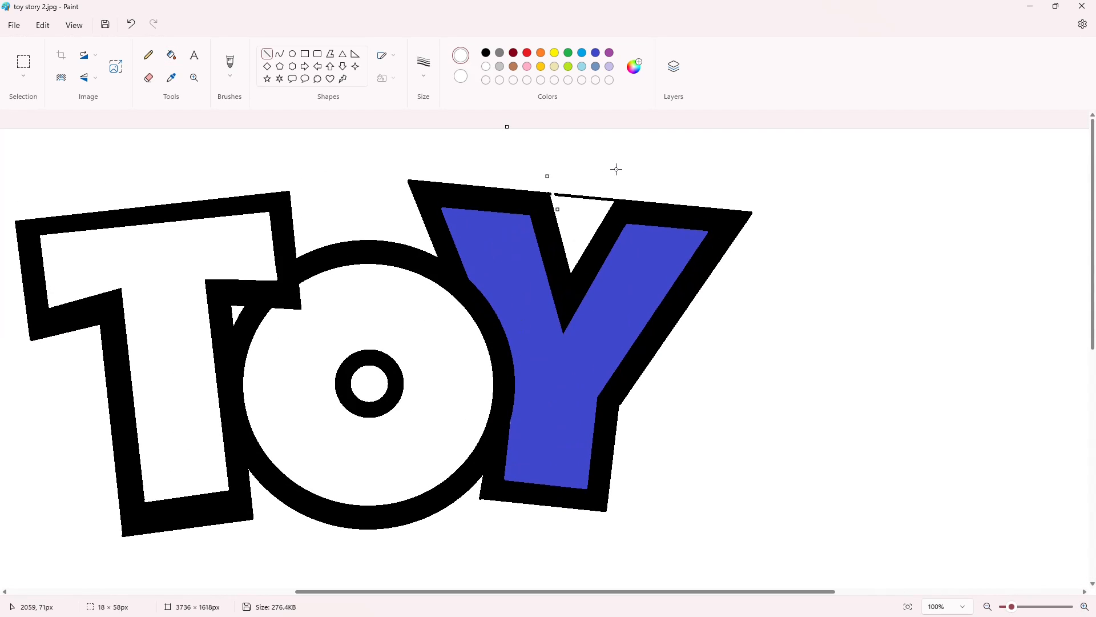
Fill the blue interior of the Y with white.
click(171, 54)
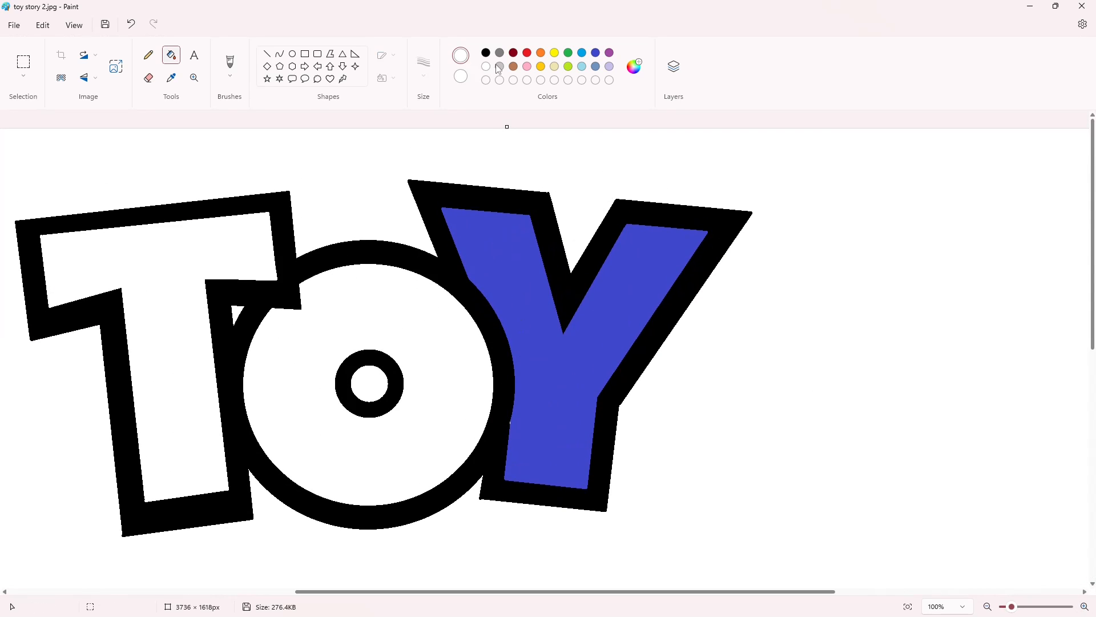
click(499, 266)
click(987, 606)
click(988, 607)
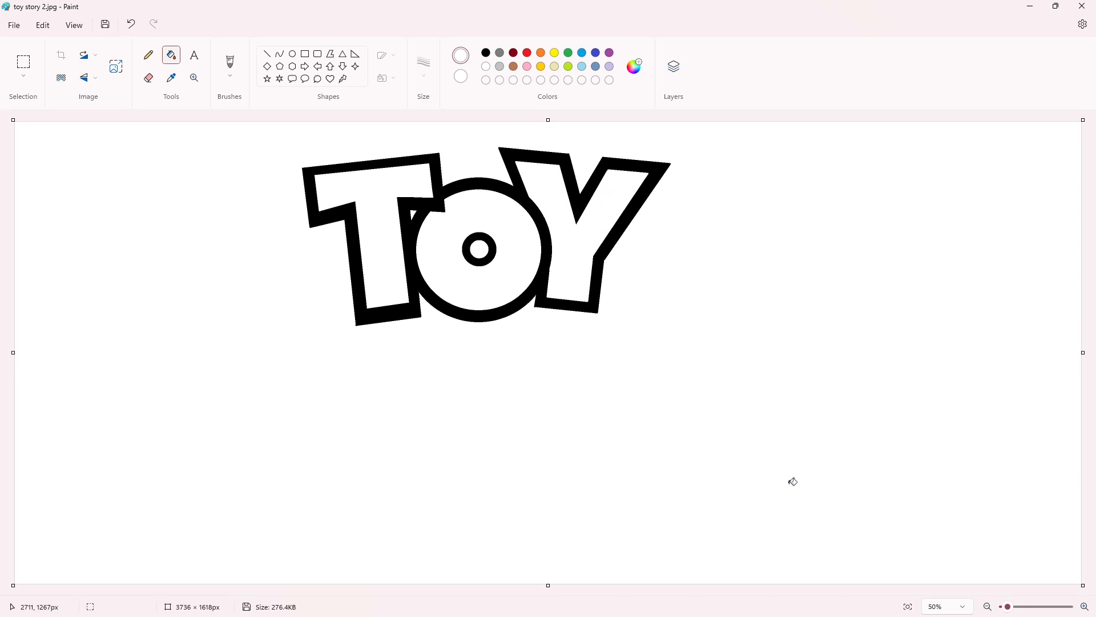
Draw the upper outer curve of a letter S below the T in black, with a short straight edge at its tip.
click(279, 54)
click(486, 53)
mouse_move(390, 334)
mouse_down()
mouse_move(362, 358)
mouse_move(354, 339)
mouse_up()
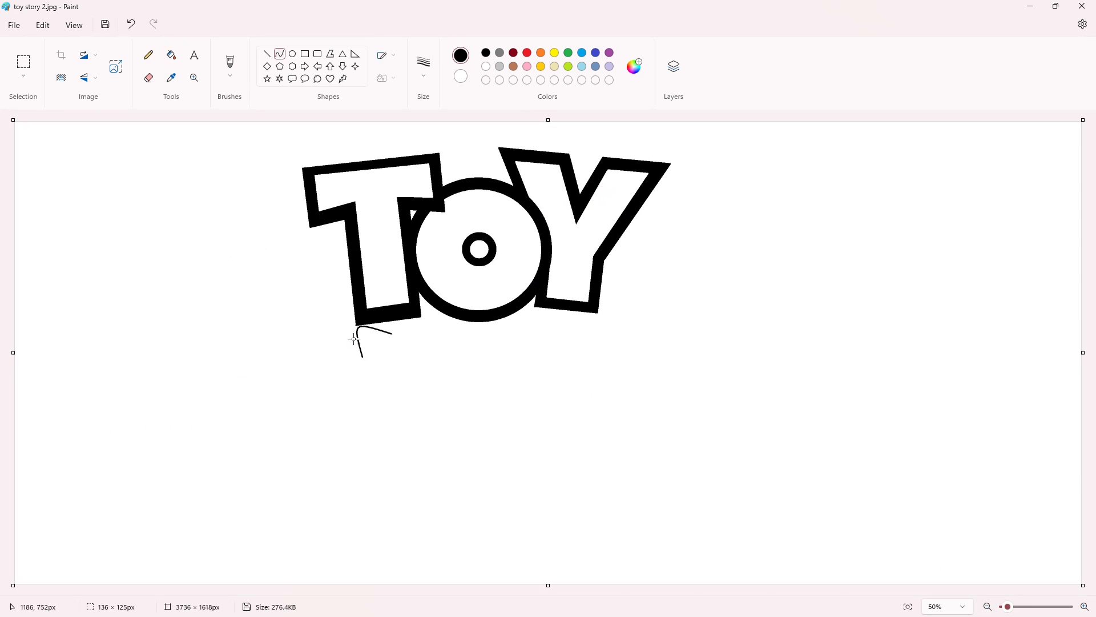
click(342, 348)
click(460, 352)
click(266, 54)
Draw the inner curves and the lower outer curve of the S with the Curve tool.
click(280, 55)
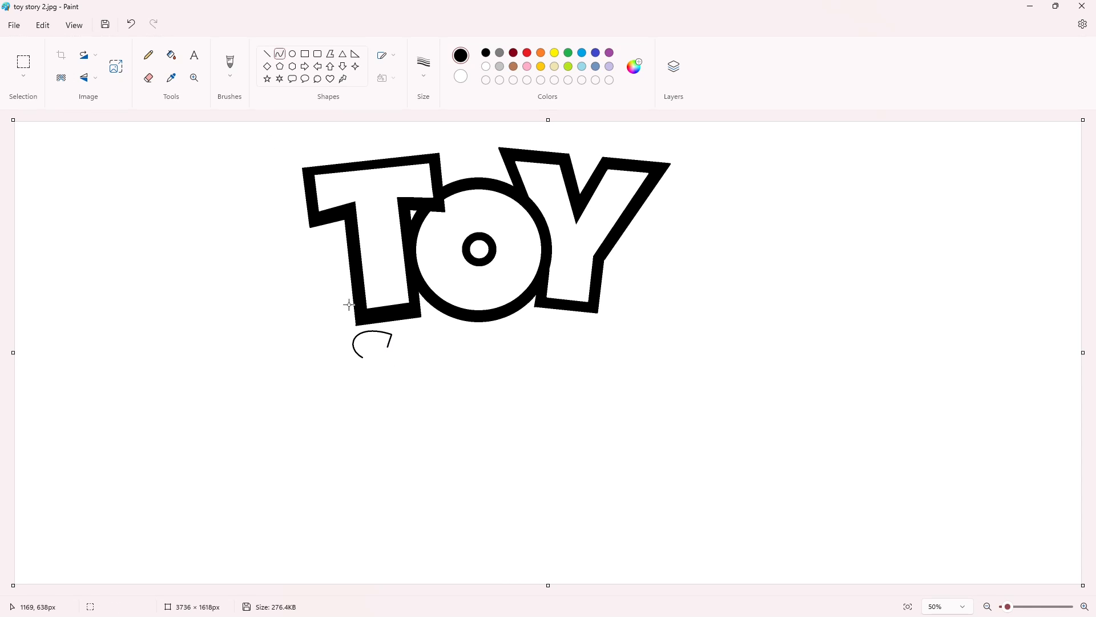
click(380, 337)
click(366, 341)
click(429, 348)
click(372, 364)
drag(359, 358, 351, 374)
click(375, 372)
click(436, 367)
click(405, 359)
click(393, 387)
click(458, 377)
Close the lower end of the S with a short straight line and fill the letter with black.
click(1084, 606)
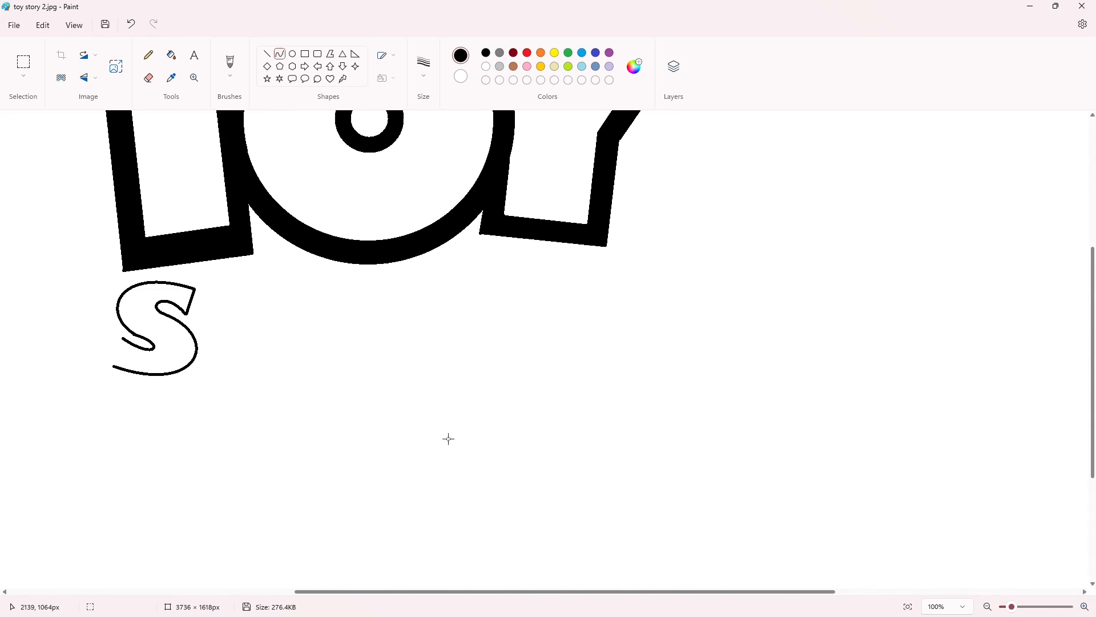
scroll(447, 439, up, 1)
drag(488, 592, 424, 592)
click(267, 53)
drag(251, 411, 241, 438)
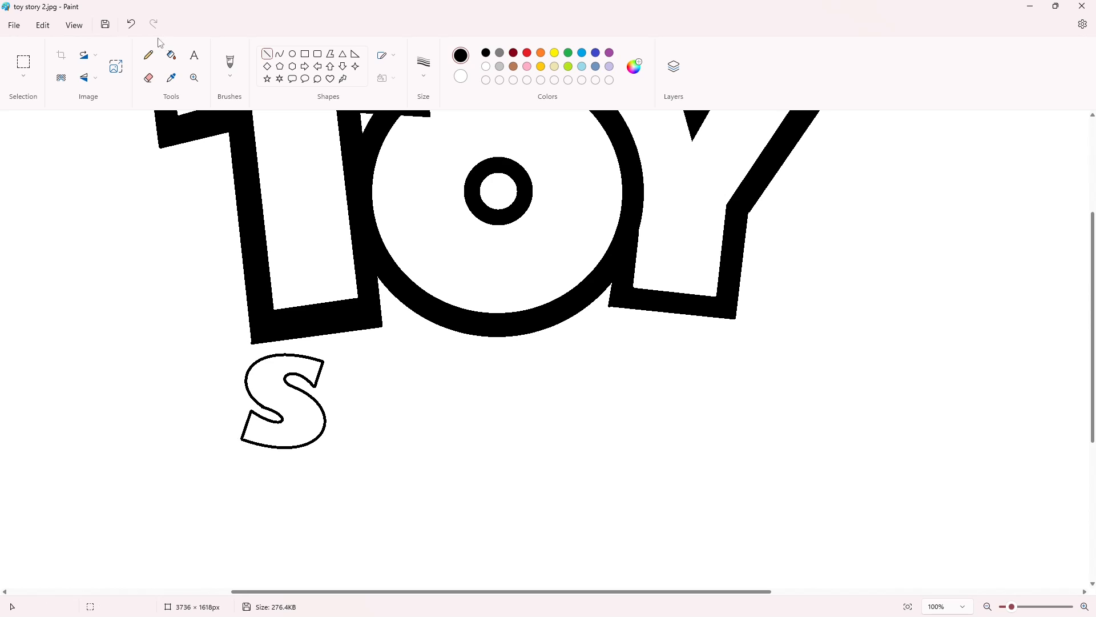
click(171, 55)
click(286, 399)
Trim the inner notch on the left side of the black S with short white straight lines.
click(486, 66)
click(267, 53)
drag(254, 400, 262, 408)
click(342, 396)
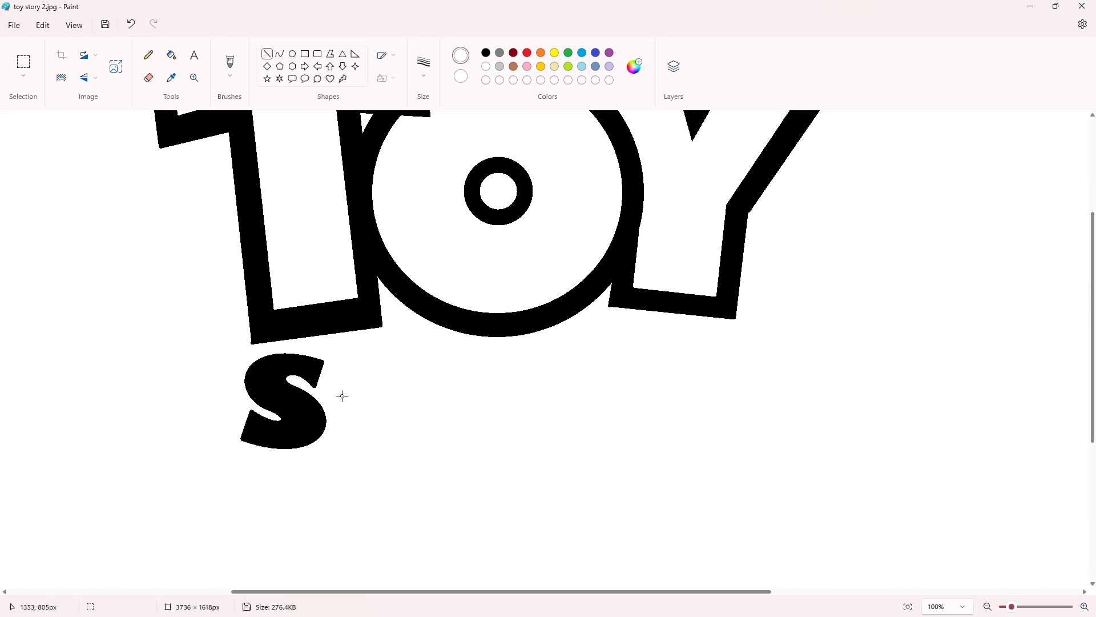
Draw a long horizontal purple guide line just below the black S, spanning the width of the word STORY.
scroll(528, 475, down, 2)
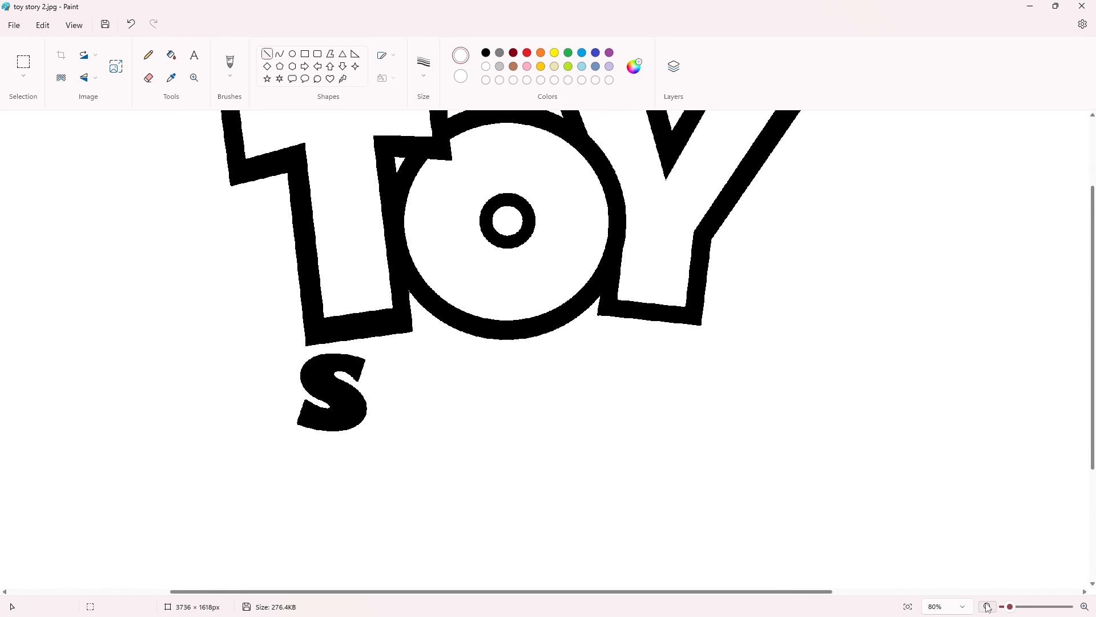
click(609, 52)
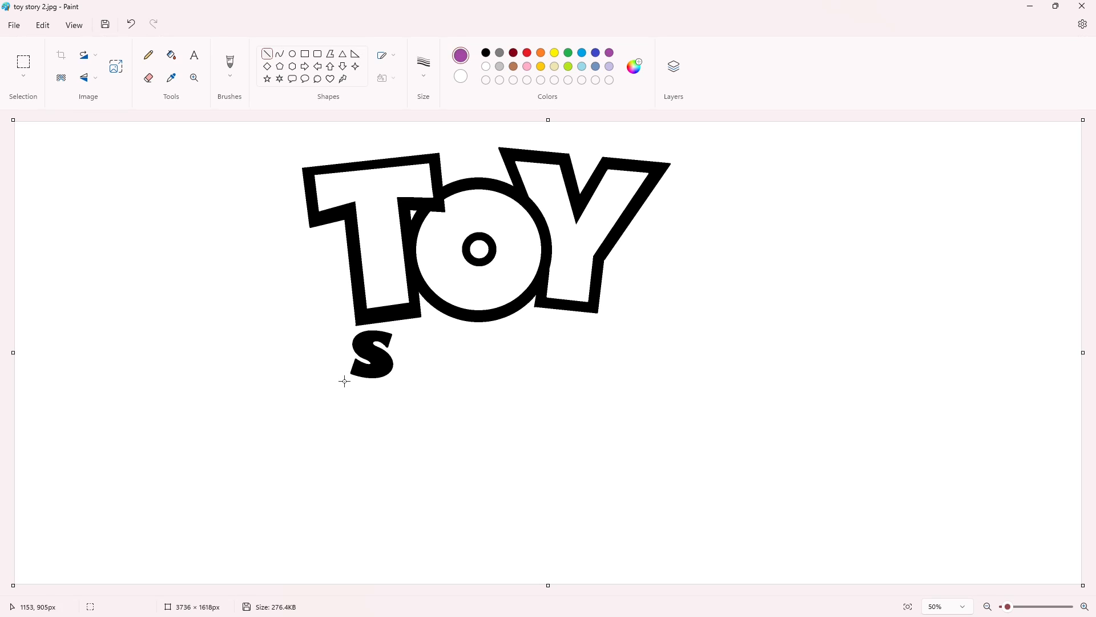
drag(344, 381, 679, 381)
Draw a block letter T beside the S from two black rectangles and fill it with black.
click(305, 54)
click(486, 53)
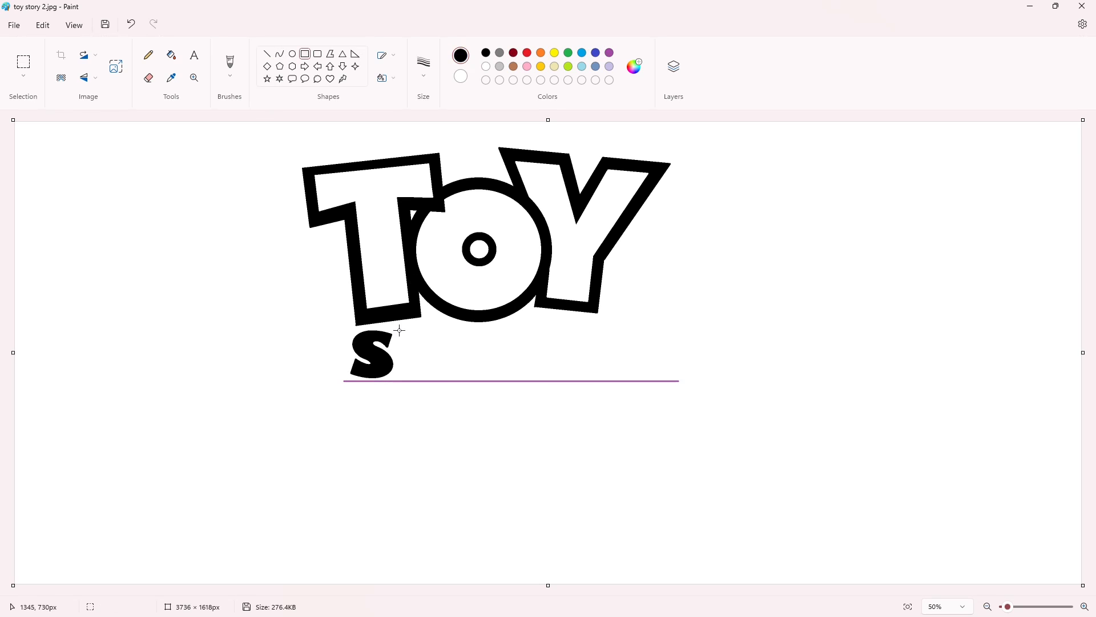
mouse_move(408, 345)
mouse_down()
mouse_move(441, 348)
mouse_move(417, 374)
mouse_move(428, 377)
mouse_up()
click(476, 344)
click(171, 55)
click(420, 360)
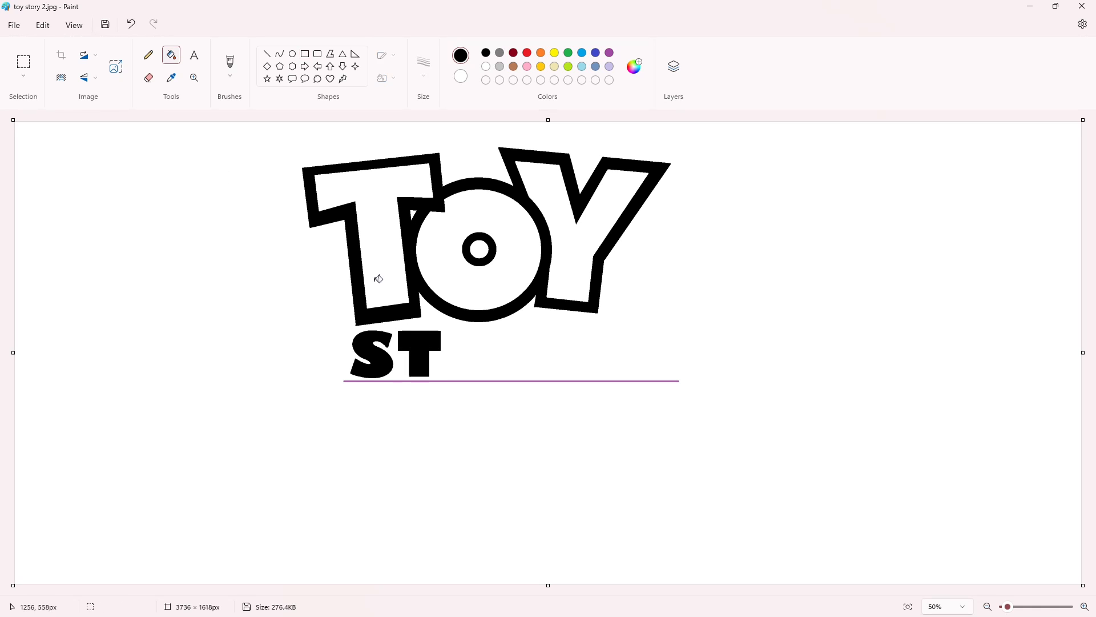
Draw the O beside the T as a black circle with a small inner circle and fill the ring with black.
click(292, 54)
drag(447, 329, 493, 377)
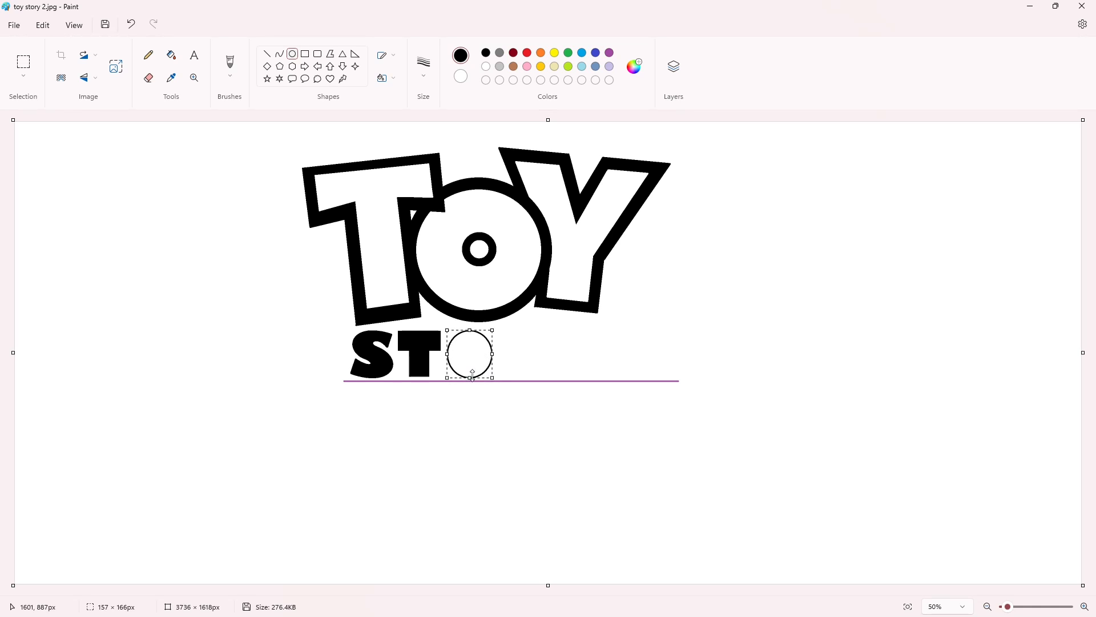
click(549, 362)
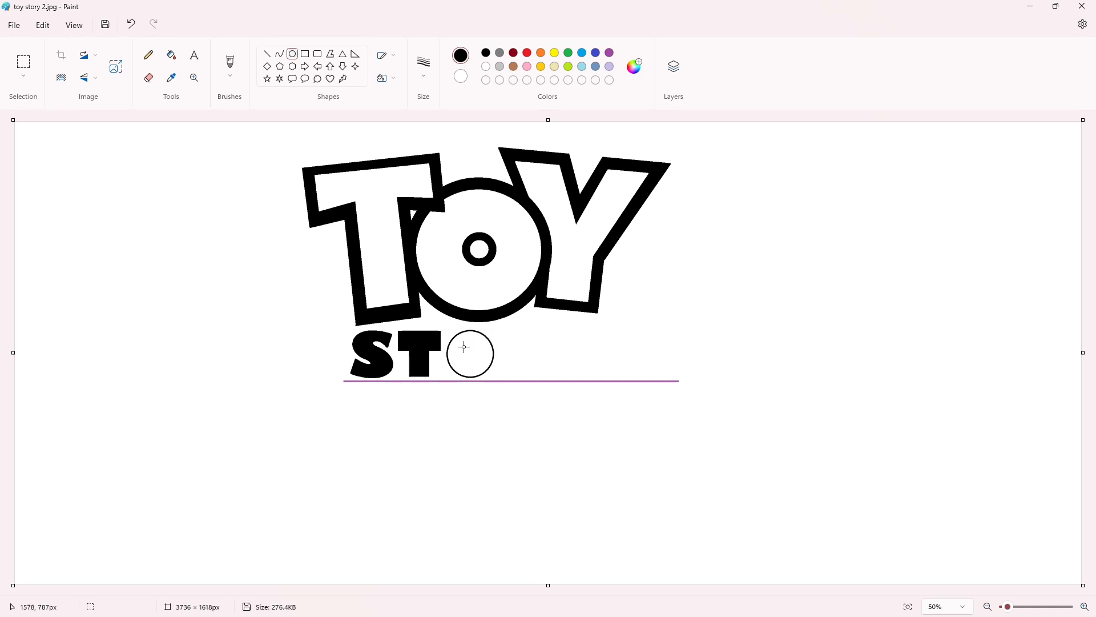
drag(464, 347, 475, 356)
click(554, 364)
click(171, 55)
click(483, 361)
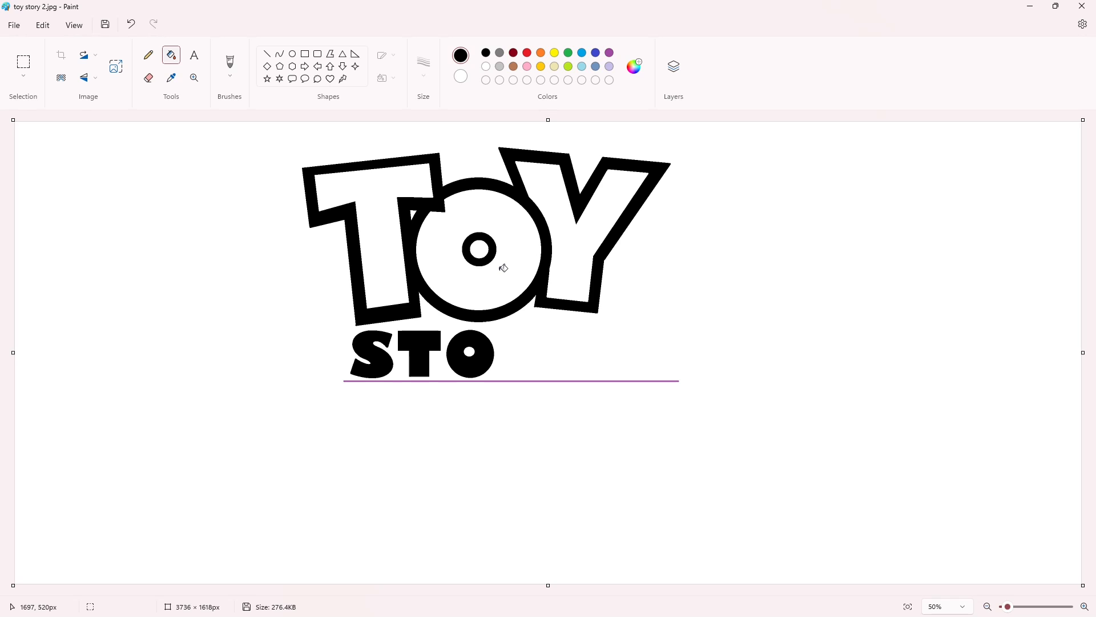
Draw the R's straight left side, outer bowl curve, baseline and inner vertical edge in black beside the O.
click(266, 54)
click(564, 371)
mouse_move(506, 330)
mouse_down()
mouse_move(534, 329)
mouse_move(545, 353)
mouse_move(553, 346)
mouse_up()
click(280, 53)
click(611, 344)
click(266, 53)
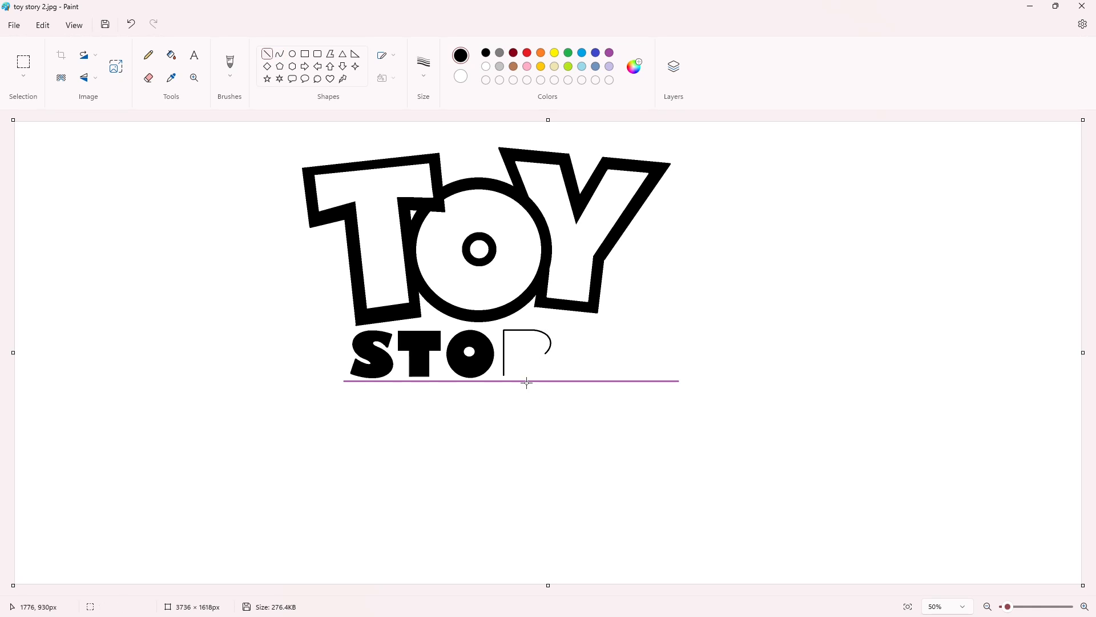
drag(508, 375, 583, 376)
drag(521, 345, 521, 377)
click(598, 357)
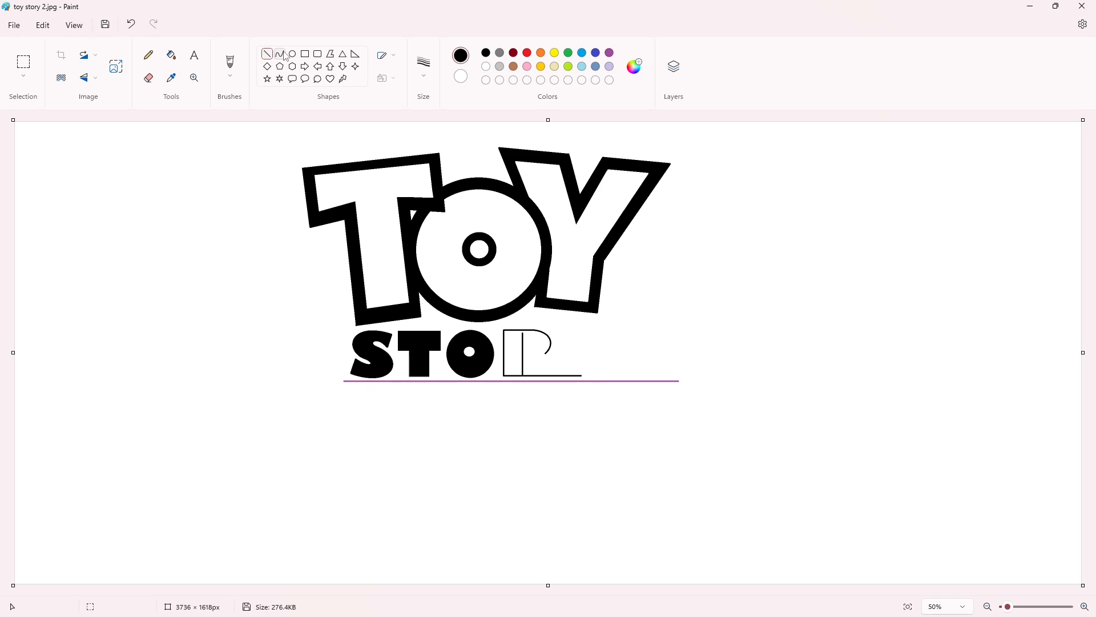
Draw the R's inner bowl and both edges of its leg with the Curve tool.
click(280, 54)
drag(522, 338, 523, 349)
mouse_move(526, 341)
mouse_down()
mouse_move(532, 374)
mouse_move(546, 355)
mouse_move(552, 375)
mouse_up()
click(594, 351)
click(532, 360)
click(532, 361)
click(601, 366)
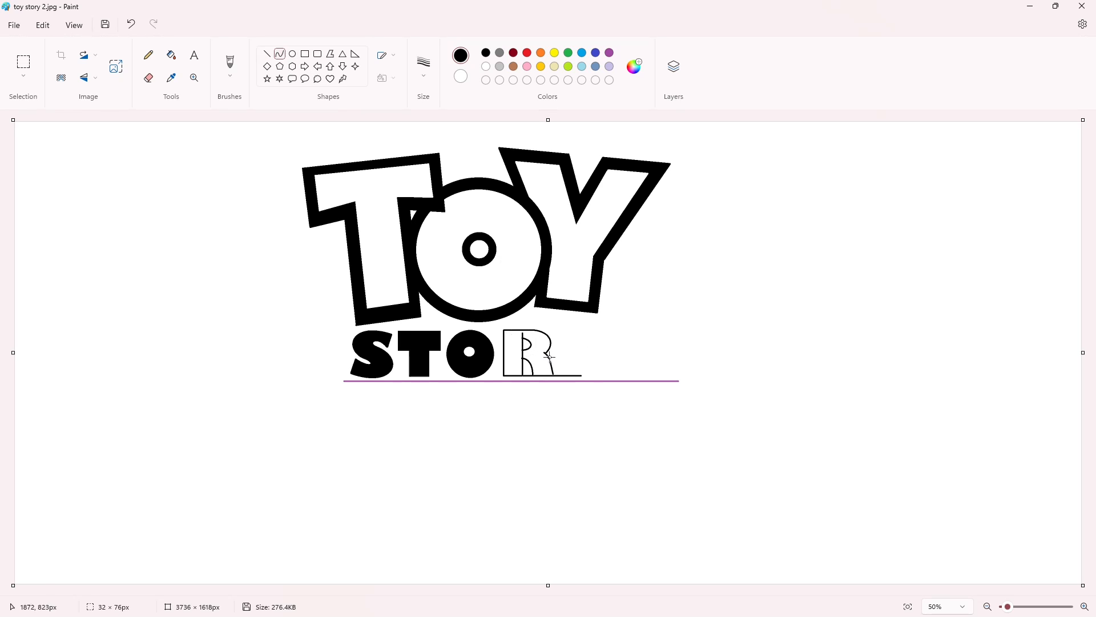
click(598, 365)
click(171, 55)
click(522, 334)
key(ctrl+z)
Close the gap in the R's outline with a short line and fill the letter with black.
scroll(609, 474, up, 4)
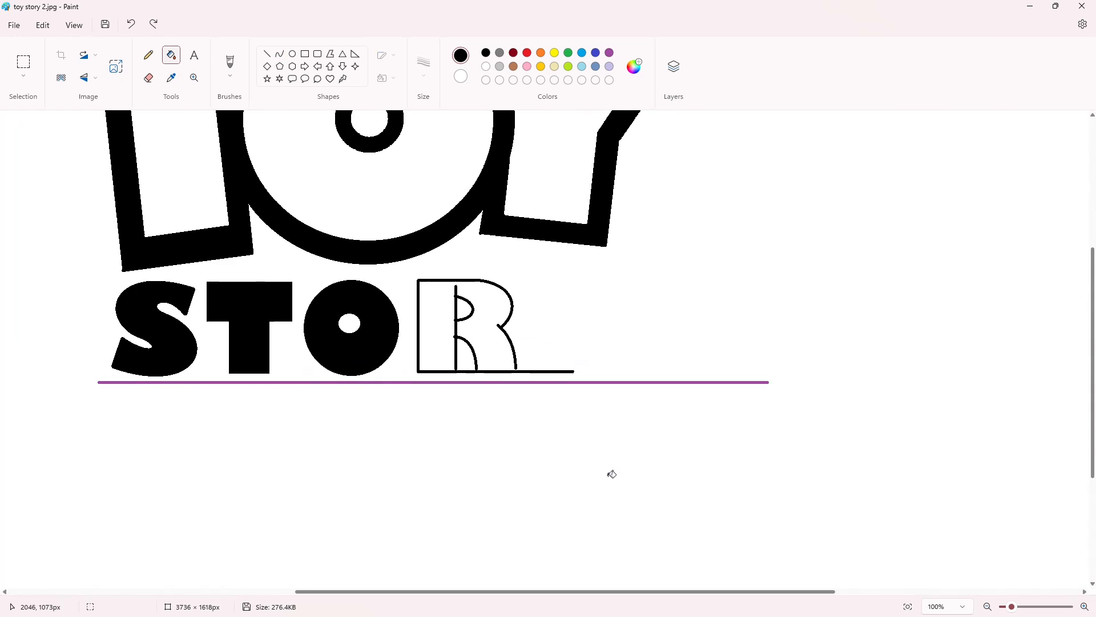
click(267, 54)
click(171, 55)
click(440, 361)
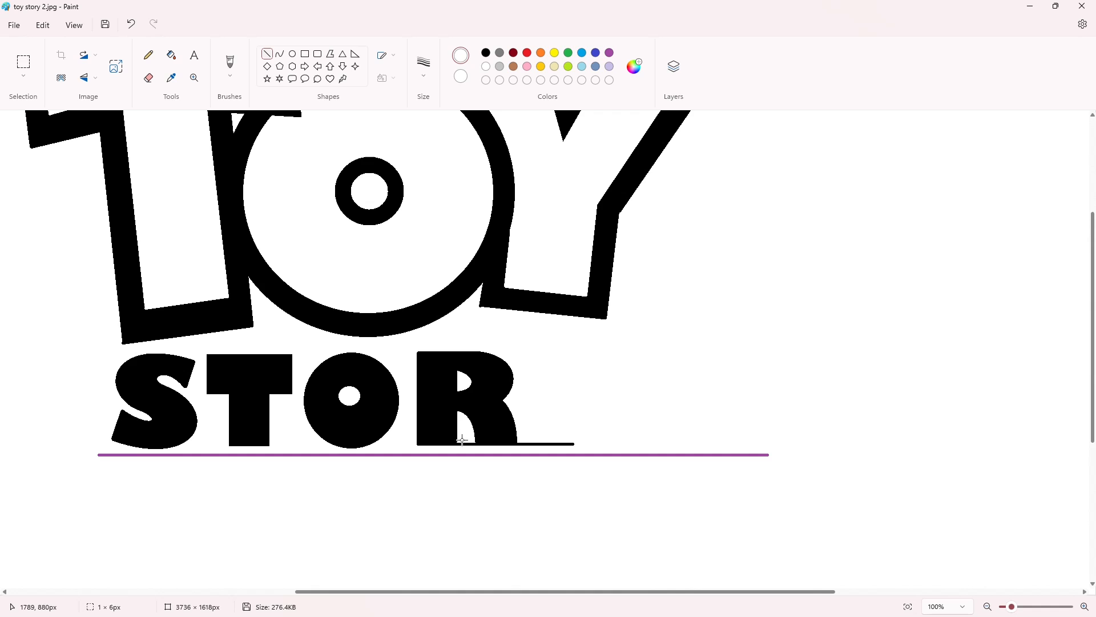
Cut the baseline between the R's legs and past its right edge with white lines, and clear the leftovers with white fills.
drag(462, 440, 475, 449)
click(602, 411)
click(529, 440)
click(563, 420)
click(585, 418)
click(172, 55)
click(528, 444)
click(464, 443)
Draw a Y beside the R from black lines with a rectangular stem and fill it with black.
click(986, 607)
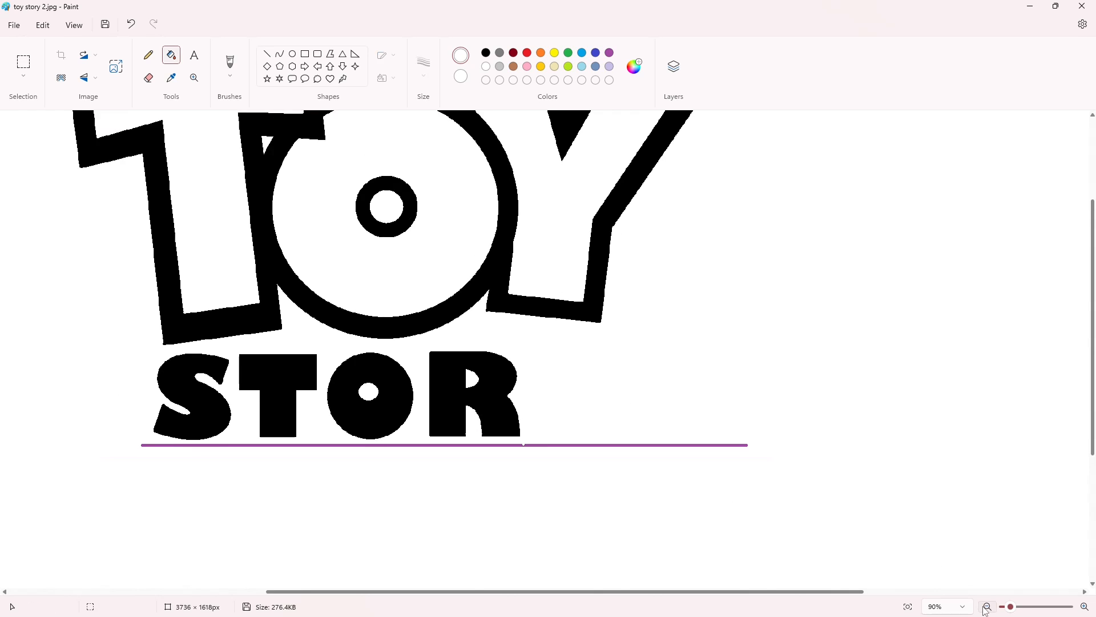
click(987, 607)
click(266, 54)
click(486, 53)
mouse_move(553, 330)
mouse_down()
mouse_move(570, 356)
mouse_move(590, 329)
mouse_move(629, 330)
mouse_move(592, 355)
mouse_move(590, 376)
mouse_move(572, 328)
mouse_move(591, 325)
mouse_up()
click(305, 53)
click(676, 364)
click(267, 54)
click(172, 55)
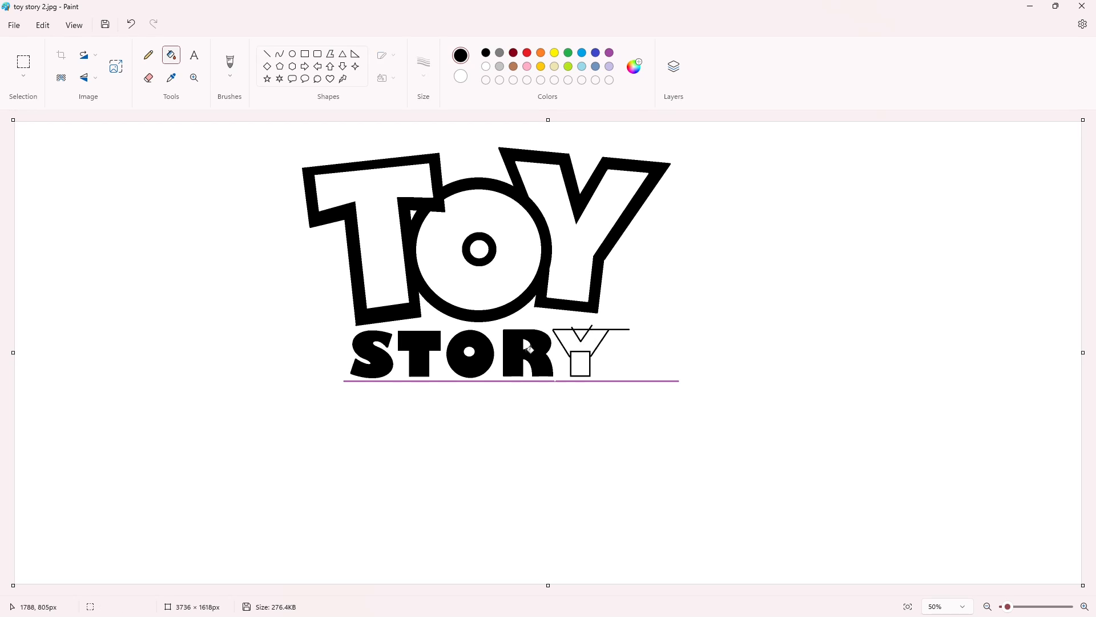
click(574, 344)
Trim the excess lines around the Y's top with white lines and straighten the sides of its stem.
scroll(594, 309, up, 3)
click(266, 54)
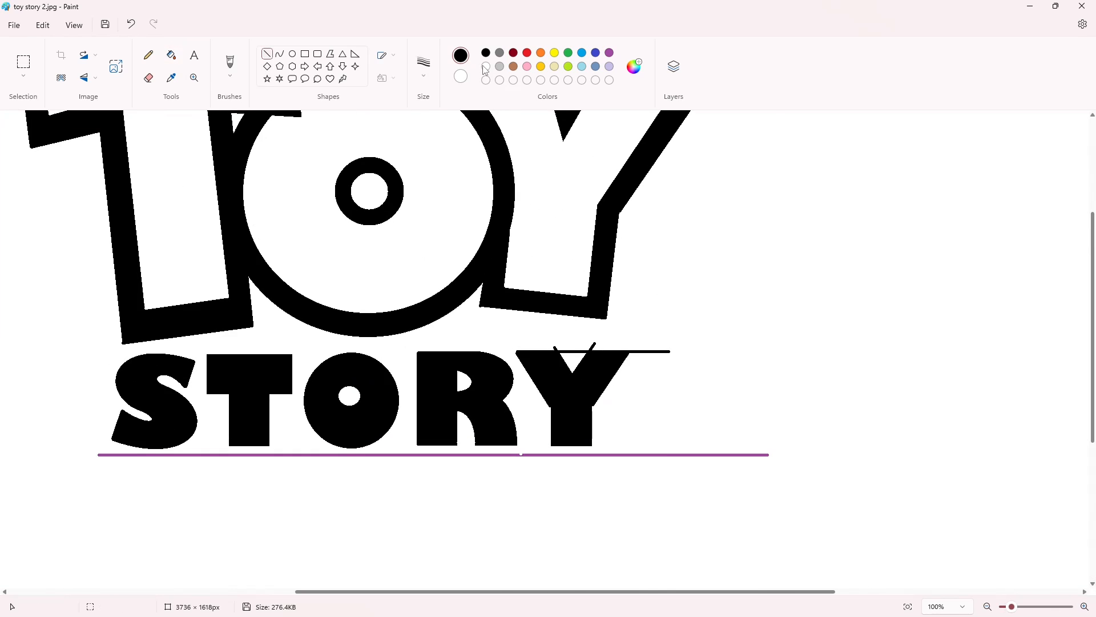
click(483, 67)
drag(543, 348, 606, 348)
click(673, 314)
click(485, 53)
mouse_move(551, 402)
mouse_down()
mouse_move(551, 449)
mouse_move(595, 448)
mouse_up()
click(486, 67)
click(686, 431)
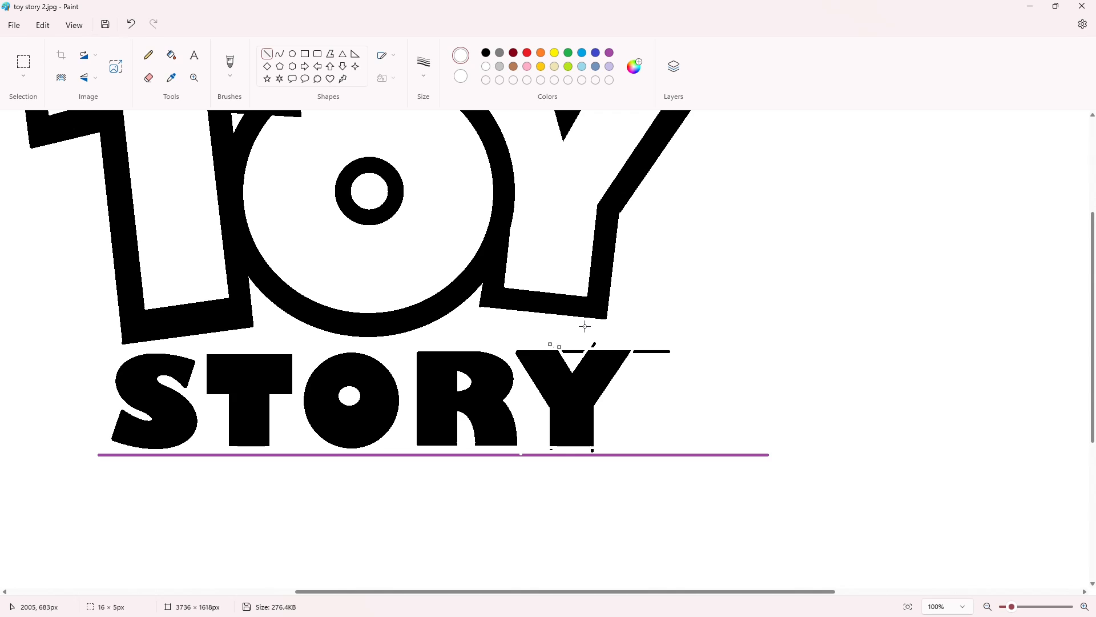
Erase the leftover black fragments above, beside and below the Y with white fills.
click(171, 55)
click(594, 344)
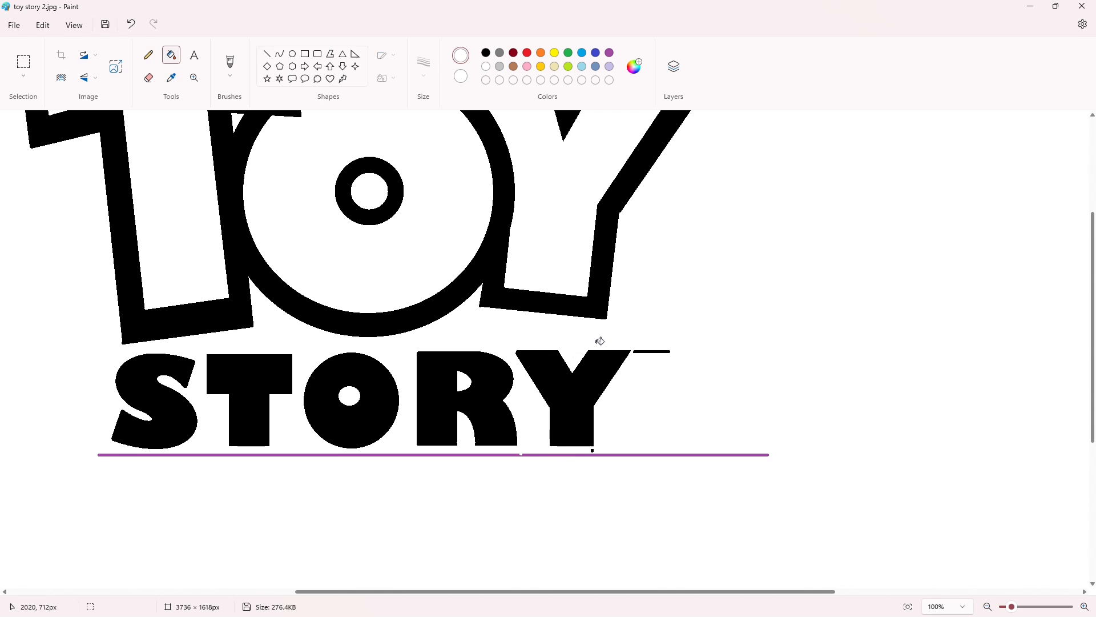
click(652, 351)
click(592, 450)
Even out the tops of the R and Y with a straight white line and erase the purple guide line with white.
click(267, 54)
drag(411, 349, 627, 349)
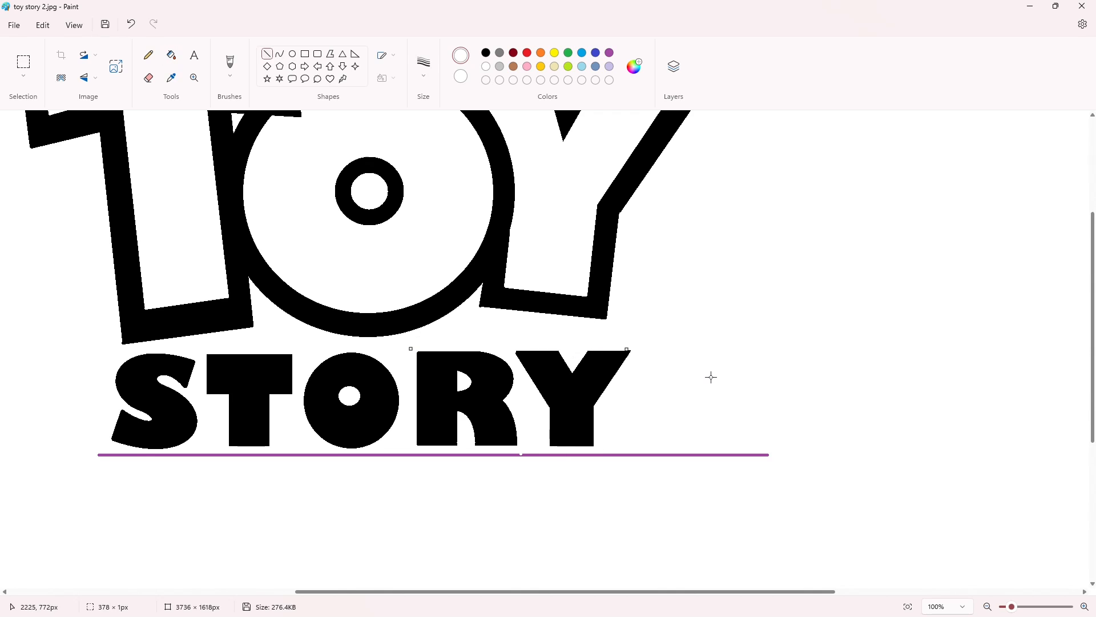
click(726, 382)
scroll(726, 382, down, 1)
click(171, 55)
click(650, 381)
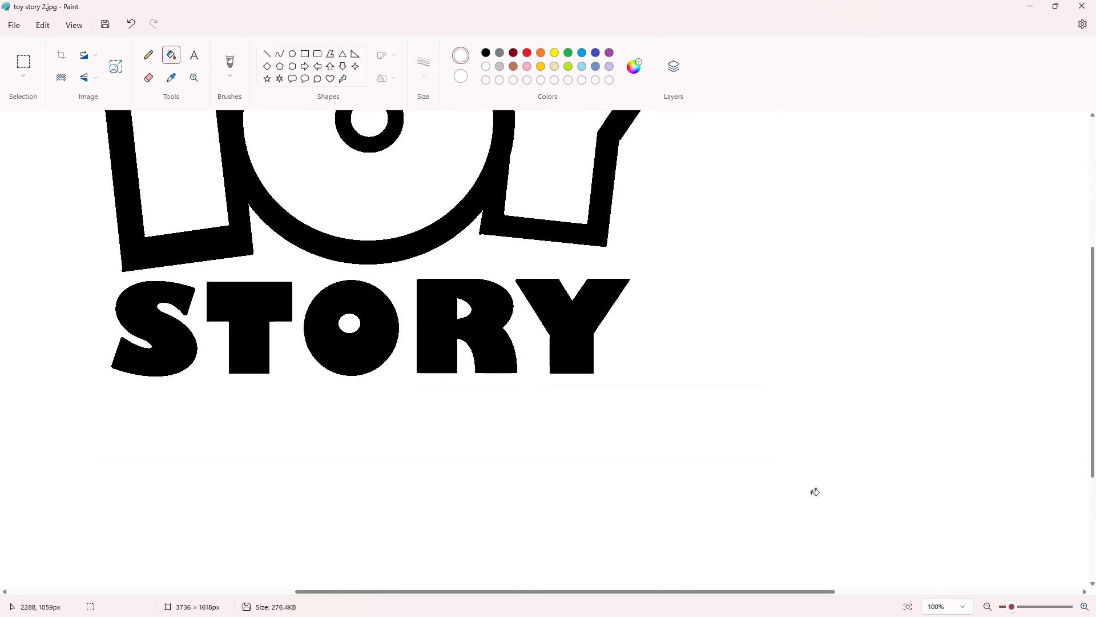
Fill the outer TOY border with purple and set the drawing colour back to black.
click(988, 607)
click(266, 54)
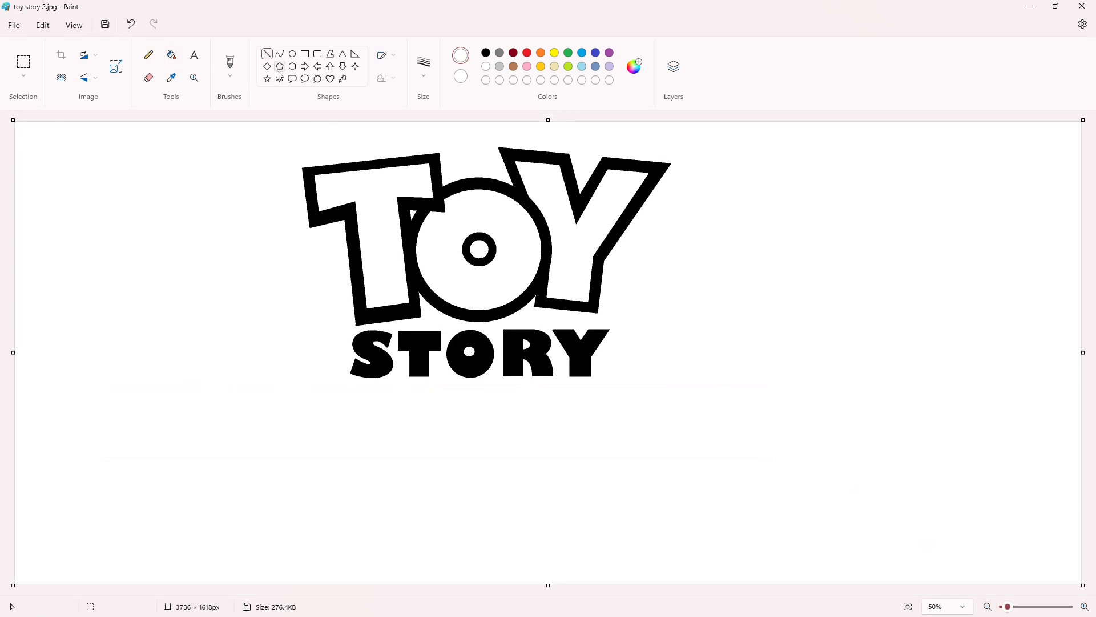
click(172, 55)
click(610, 53)
click(402, 312)
click(486, 52)
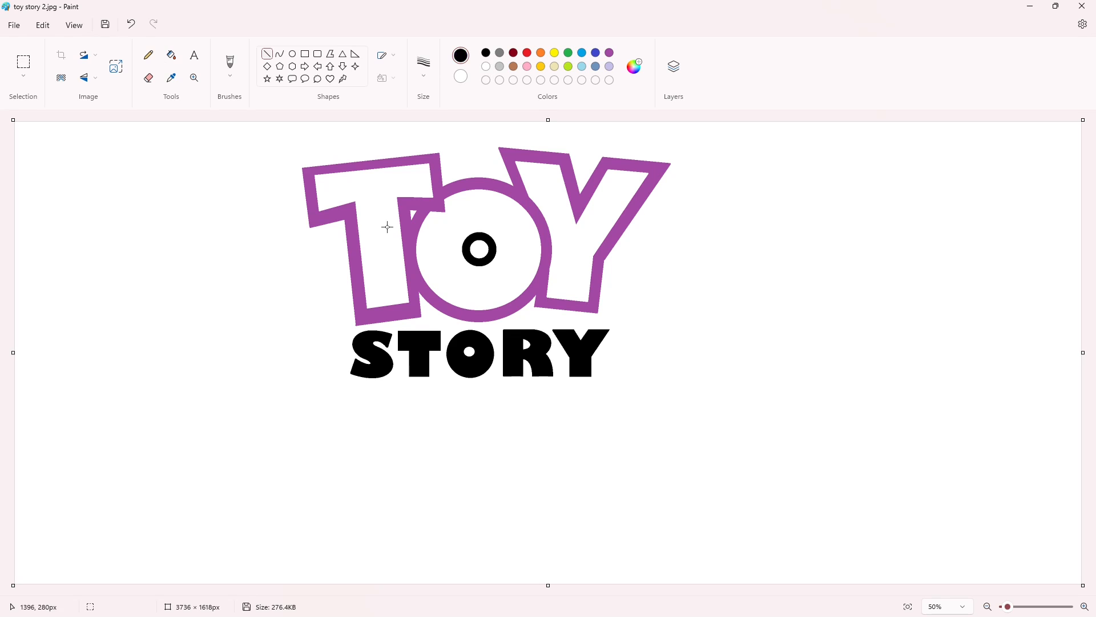
drag(352, 285, 330, 288)
key(ctrl+z)
drag(622, 299, 597, 299)
drag(329, 288, 617, 301)
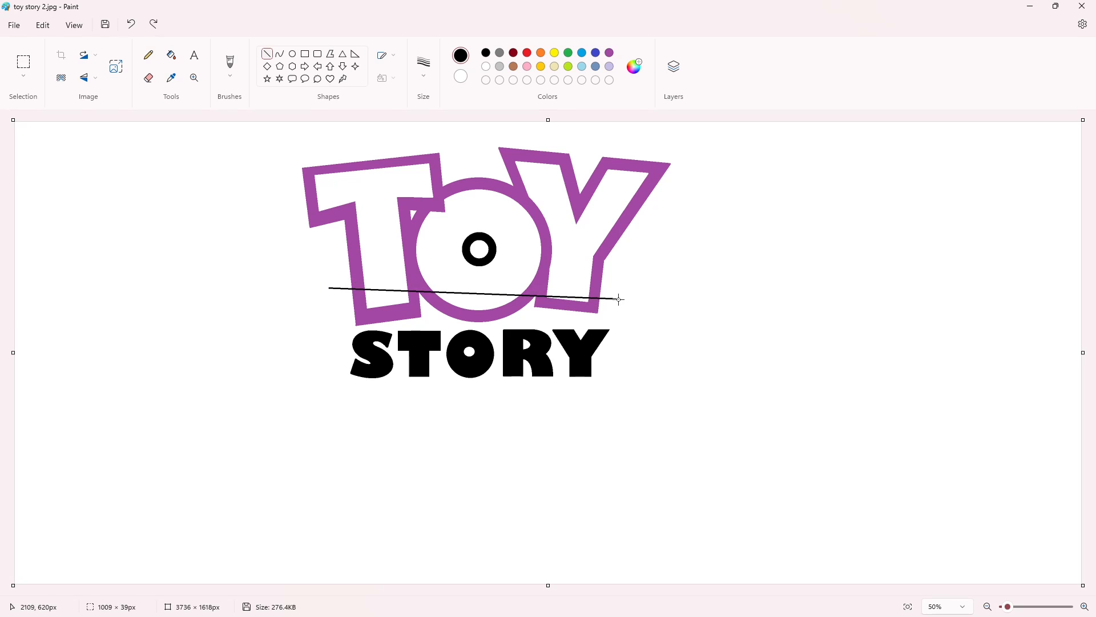
key(ctrl+z)
Draw a slanted four-sided banner outline around STORY in black, starting from the lower sides of the T and Y.
drag(328, 288, 356, 290)
drag(622, 299, 597, 298)
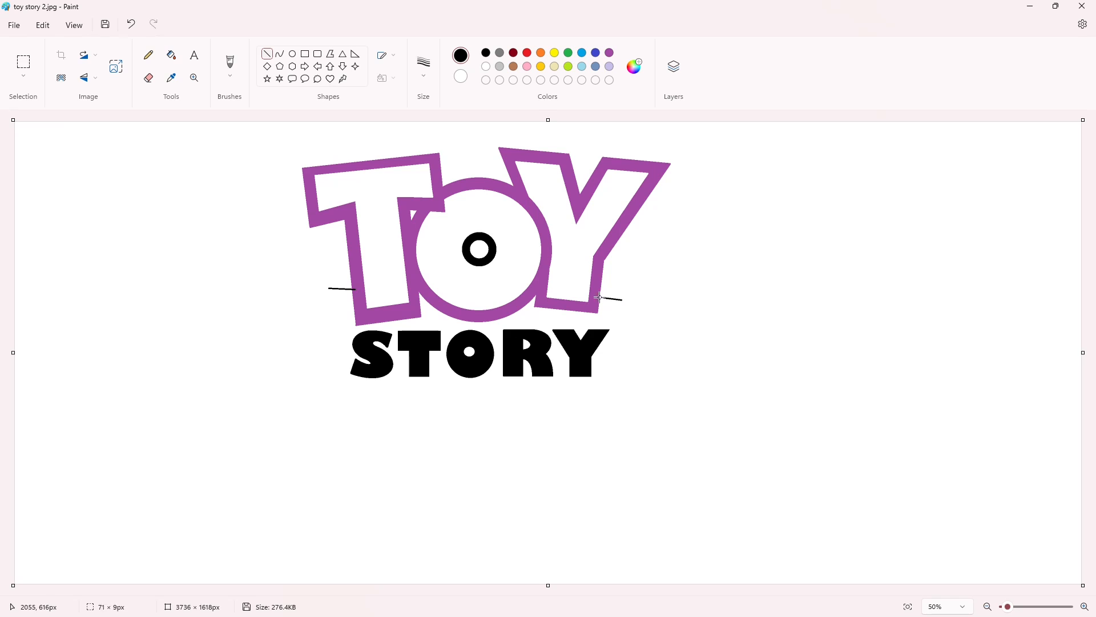
drag(328, 288, 312, 418)
click(671, 388)
drag(622, 299, 641, 394)
drag(312, 418, 641, 394)
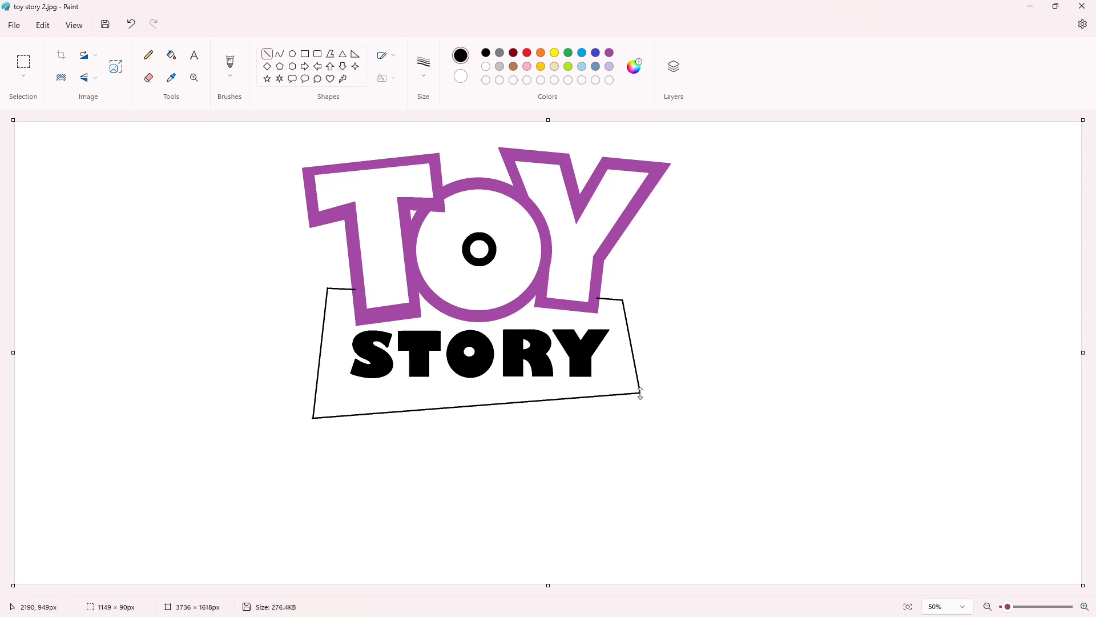
Fill the banner, its outline and the openings of the O and R in STORY with indigo blue.
click(171, 55)
click(596, 53)
click(610, 374)
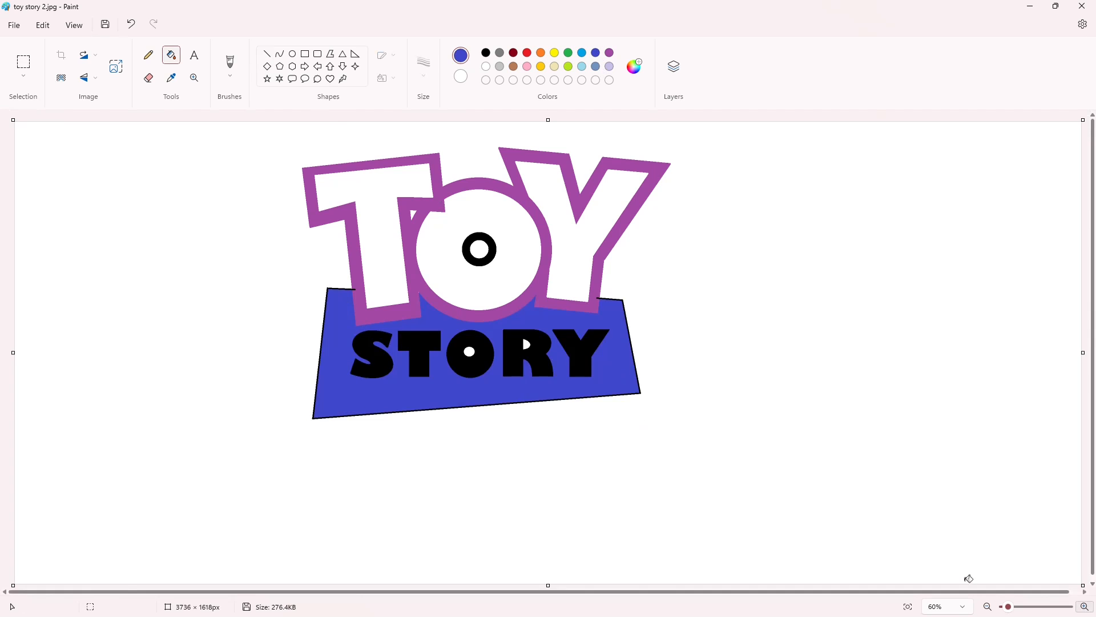
click(1086, 606)
click(1085, 607)
click(349, 419)
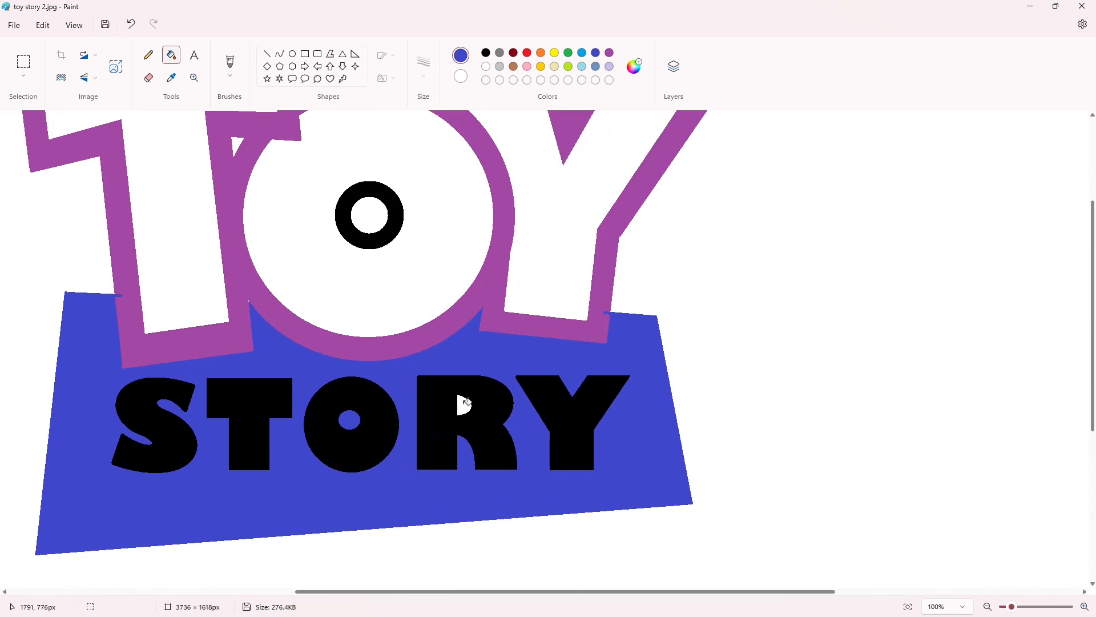
click(465, 405)
Fill the letters of STORY with white.
click(193, 390)
click(250, 400)
click(320, 400)
click(434, 400)
click(547, 407)
Fill the outer TOY border with black.
scroll(335, 178, left, 3)
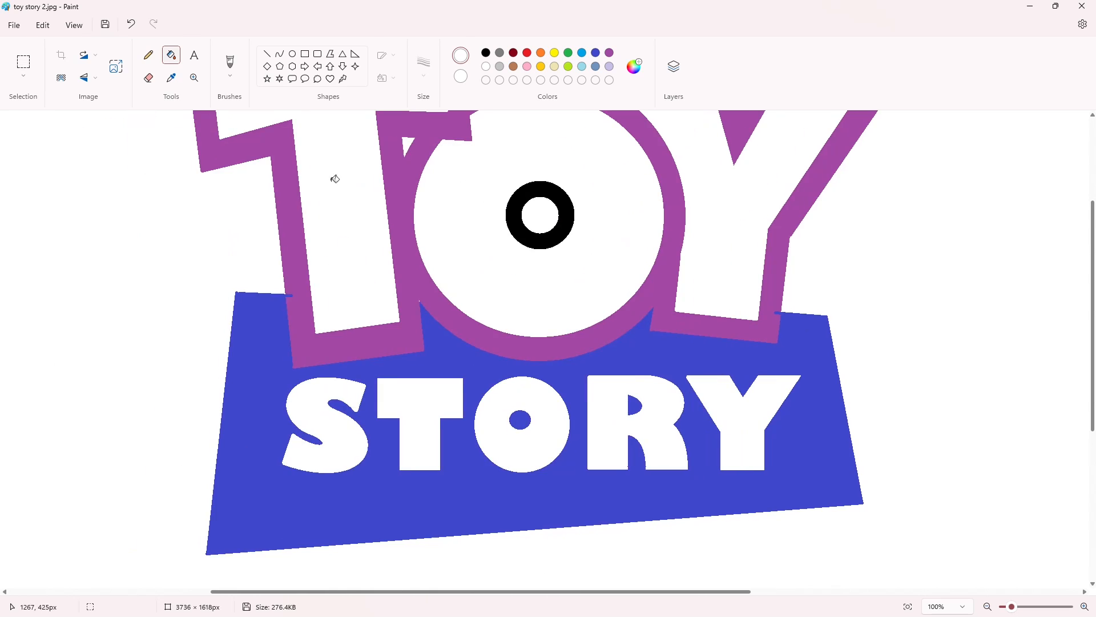
scroll(435, 170, up, 2)
click(486, 53)
click(291, 246)
click(267, 55)
drag(284, 360, 288, 382)
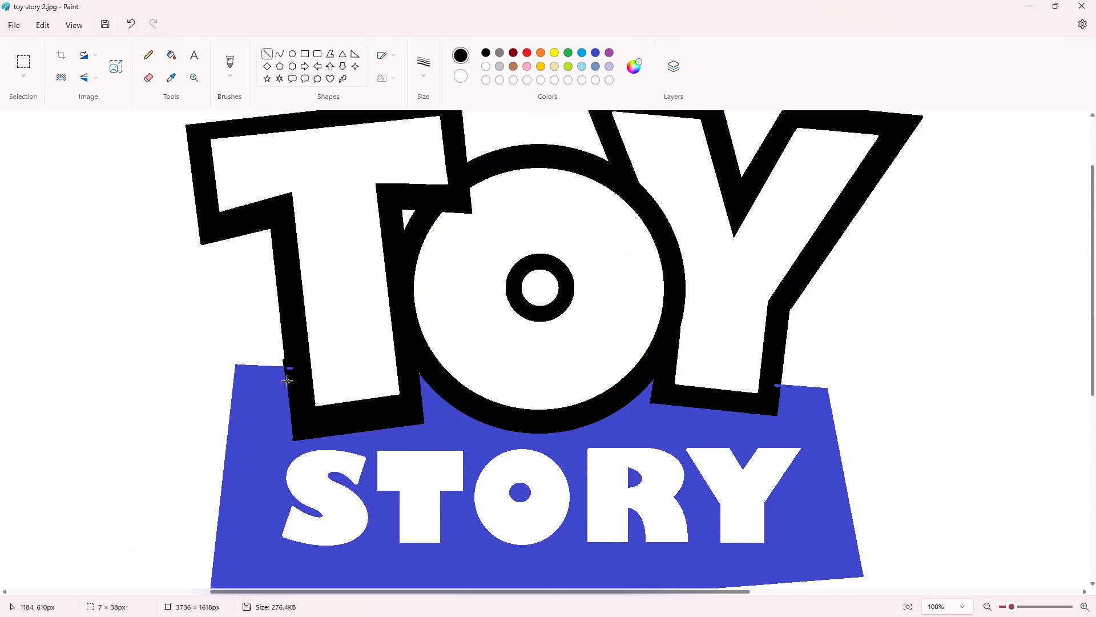
key(Right)
key(Right)
key(Right)
Fill the banner behind STORY with lavender.
click(609, 66)
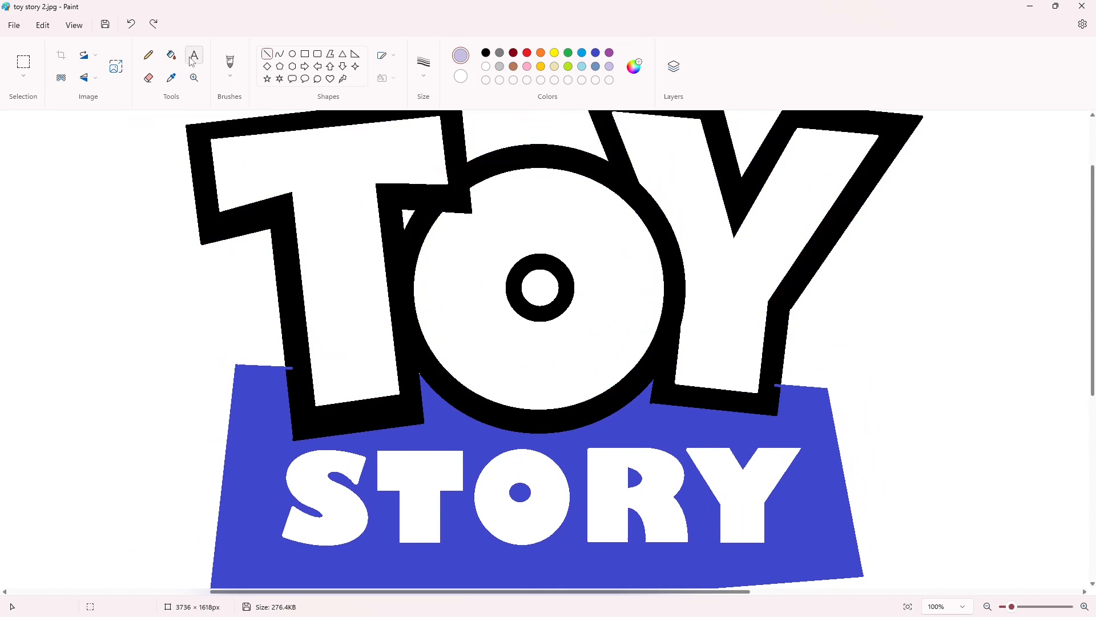
click(172, 54)
click(268, 394)
Cover the banner edge stubs that overlap the T and Y borders with short black lines and a black fill.
click(267, 54)
click(486, 52)
drag(285, 363, 287, 377)
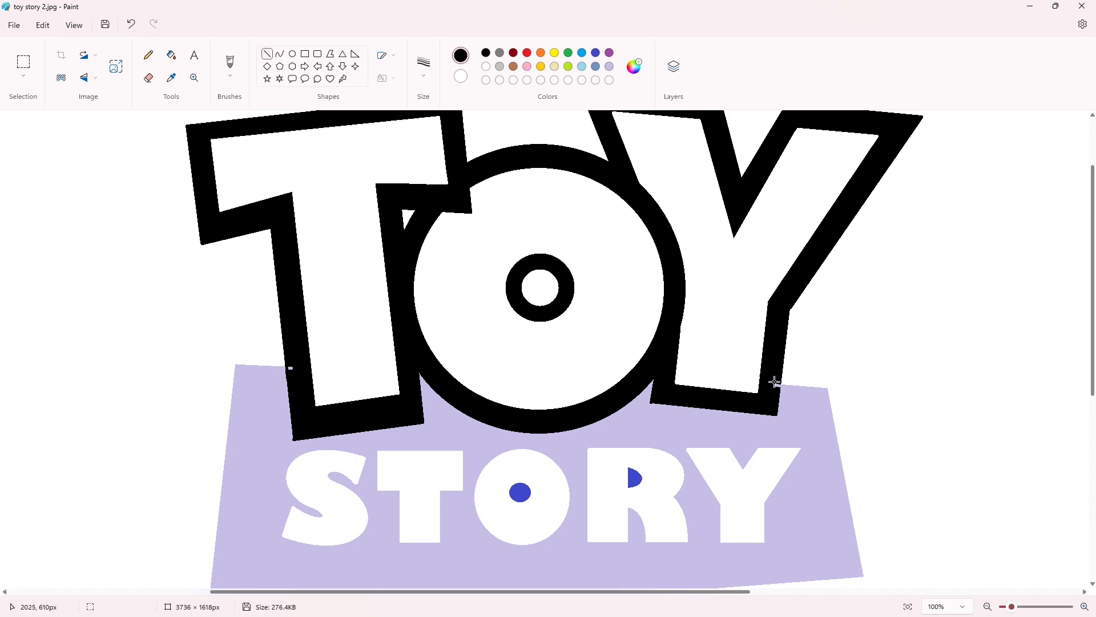
drag(780, 380, 777, 395)
click(171, 55)
Draw the outer curves of a large number 2 below STORY in black, overlapping the banner's lower edge.
ctrl+scroll(654, 416, down, 4)
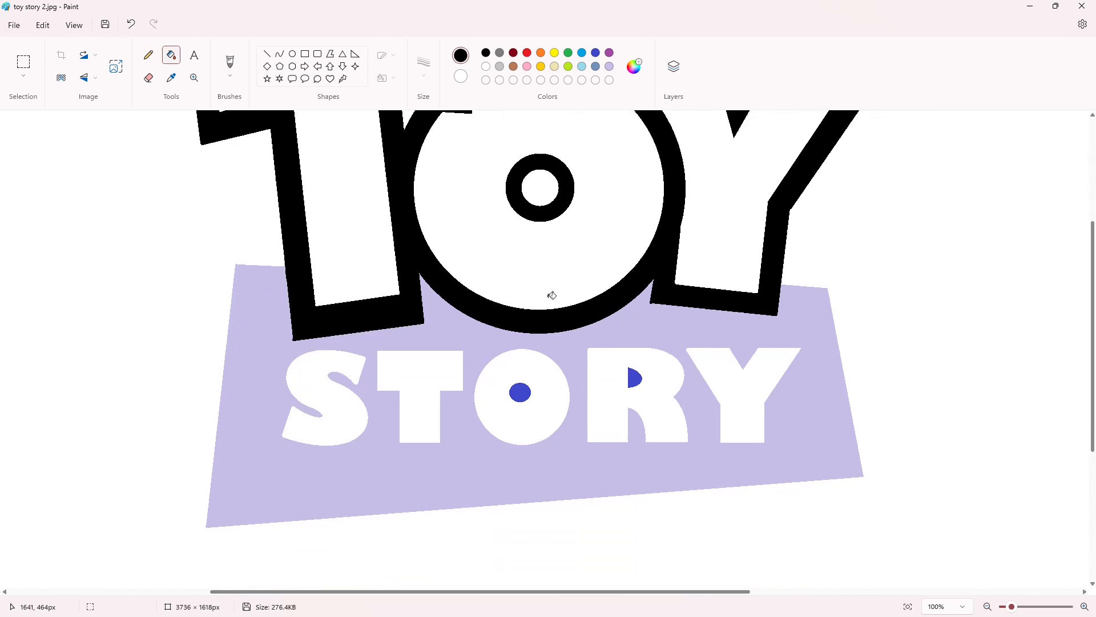
click(271, 56)
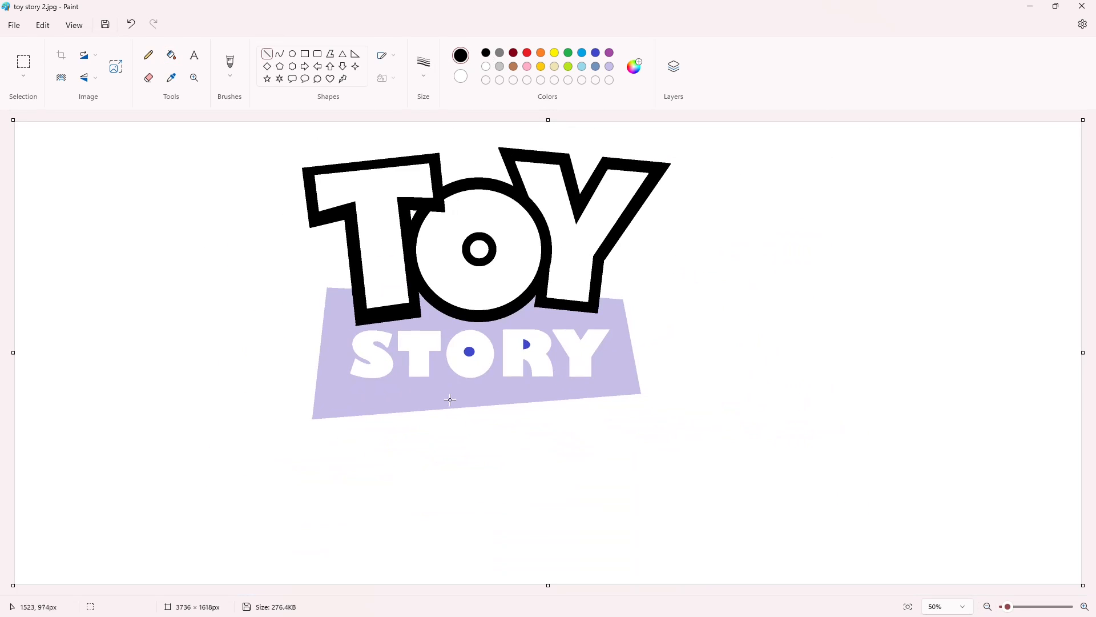
mouse_move(451, 407)
mouse_down()
mouse_move(446, 435)
mouse_move(499, 420)
mouse_move(537, 438)
mouse_up()
click(280, 54)
drag(514, 402, 472, 496)
drag(529, 447, 527, 475)
click(584, 468)
Draw the edge at the 2's upper tip and its inner curve with the Curve tool.
drag(448, 435, 438, 489)
drag(451, 450, 501, 408)
drag(500, 450, 513, 461)
key(ctrl+z)
drag(447, 435, 483, 463)
drag(469, 448, 473, 424)
mouse_move(490, 439)
mouse_down()
mouse_move(505, 431)
mouse_move(479, 467)
mouse_up()
key(ctrl+z)
Close the base of the 2 with straight black lines.
mouse_move(466, 451)
mouse_down()
mouse_move(482, 416)
mouse_move(512, 443)
mouse_move(439, 490)
mouse_move(435, 528)
mouse_up()
click(605, 451)
click(267, 53)
mouse_move(472, 496)
mouse_down()
mouse_move(539, 503)
mouse_move(534, 539)
mouse_up()
drag(434, 529, 534, 539)
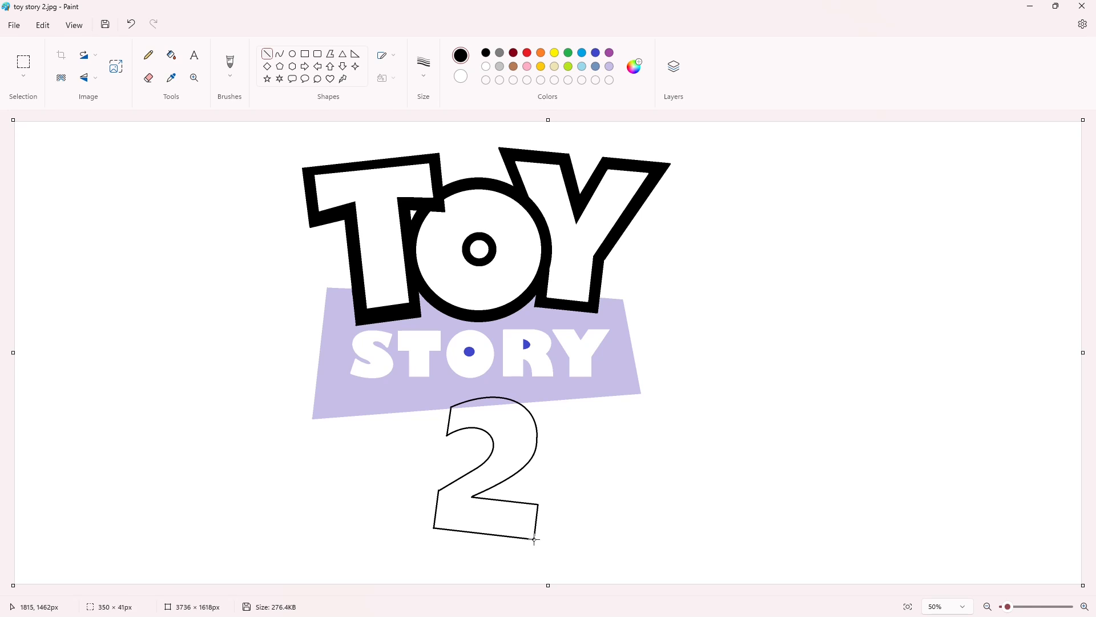
Fill the 2 together with its outline in purple.
click(171, 56)
click(498, 418)
click(500, 402)
click(609, 52)
click(500, 407)
Draw a straight black border line just outside the 2's upper tip, and switch to the Curve tool.
click(266, 54)
click(485, 52)
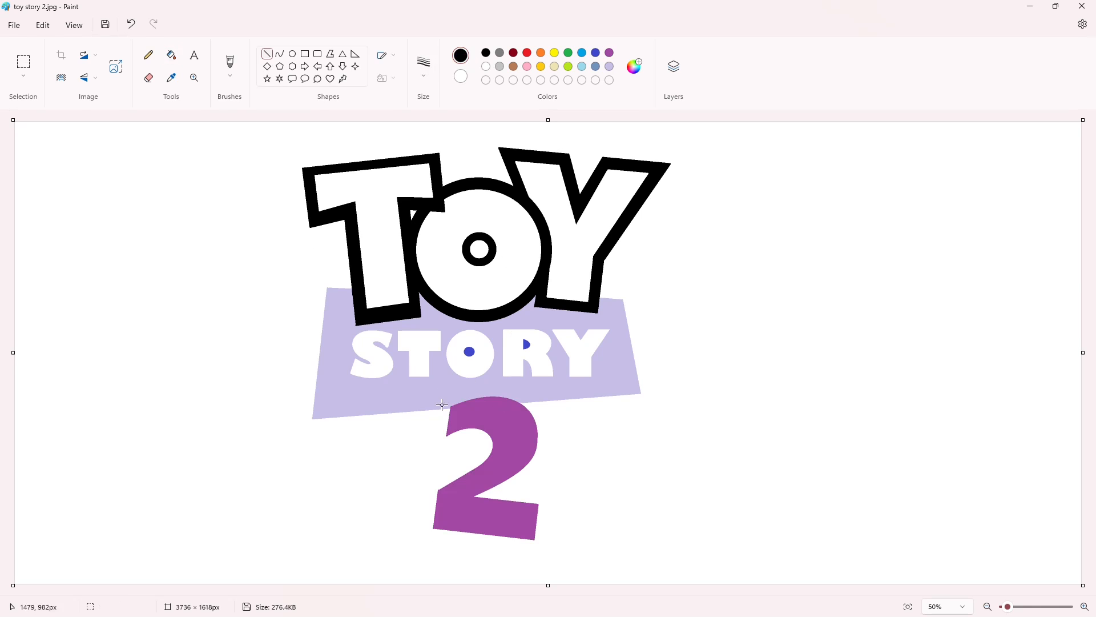
drag(442, 396, 434, 453)
click(280, 53)
drag(441, 396, 510, 489)
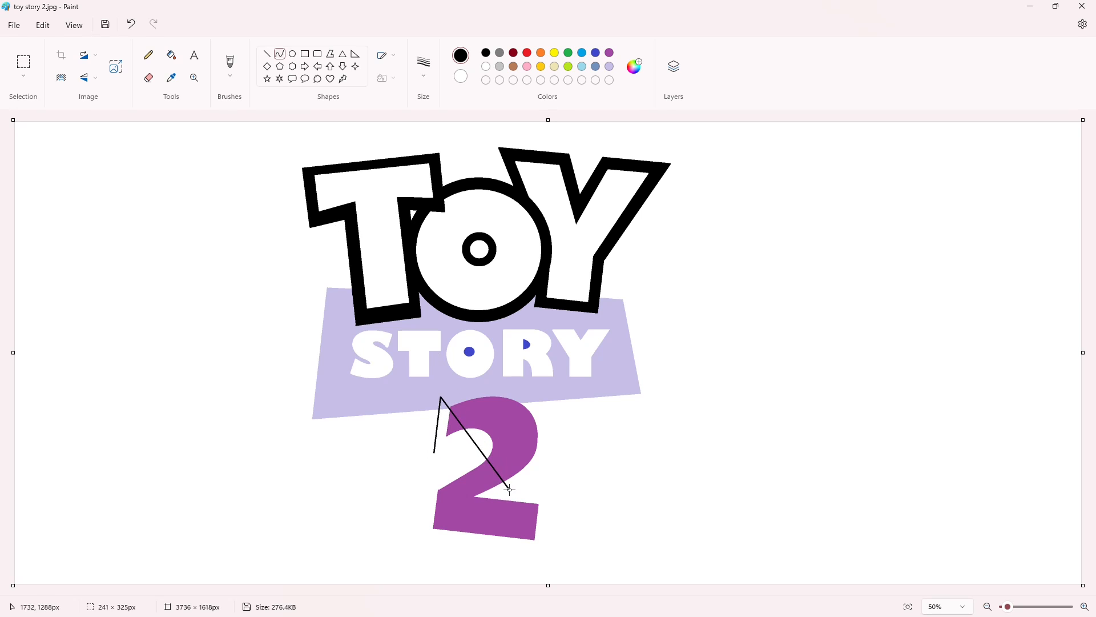
drag(480, 439, 594, 448)
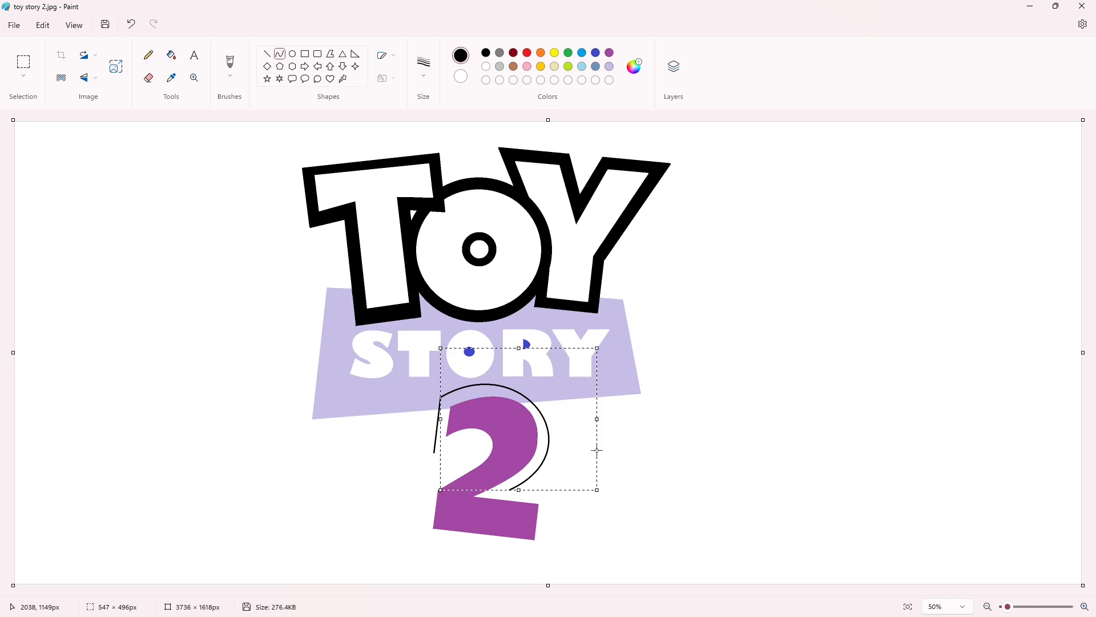
key(ctrl+z)
drag(440, 397, 509, 490)
drag(492, 439, 522, 355)
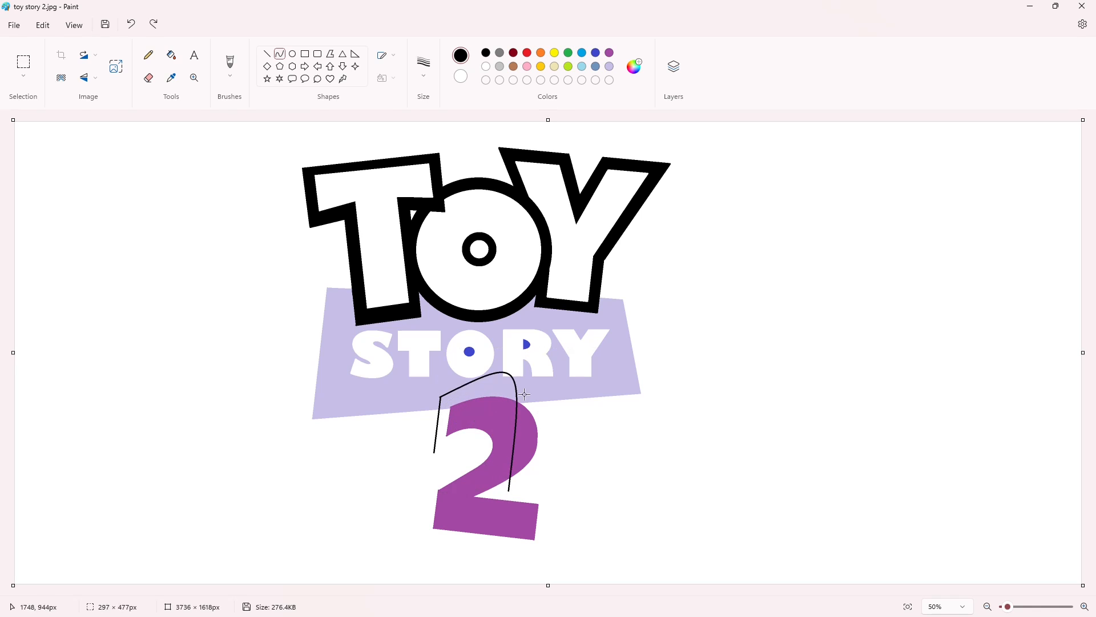
drag(524, 396, 600, 441)
key(ctrl+z)
drag(440, 396, 509, 489)
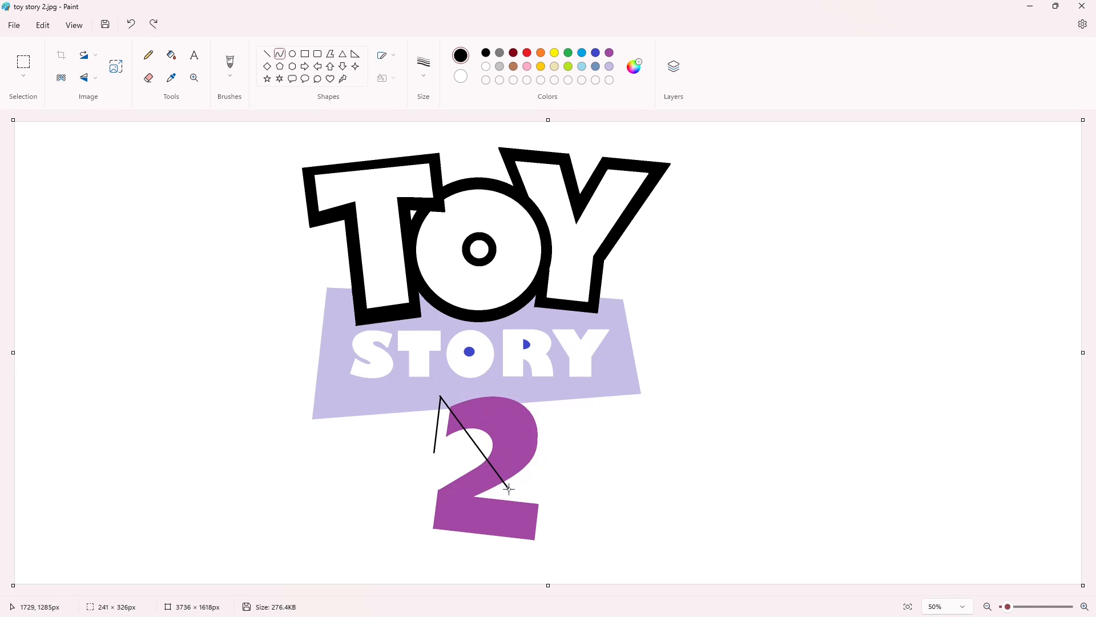
drag(479, 438, 522, 354)
drag(526, 394, 598, 442)
key(ctrl+z)
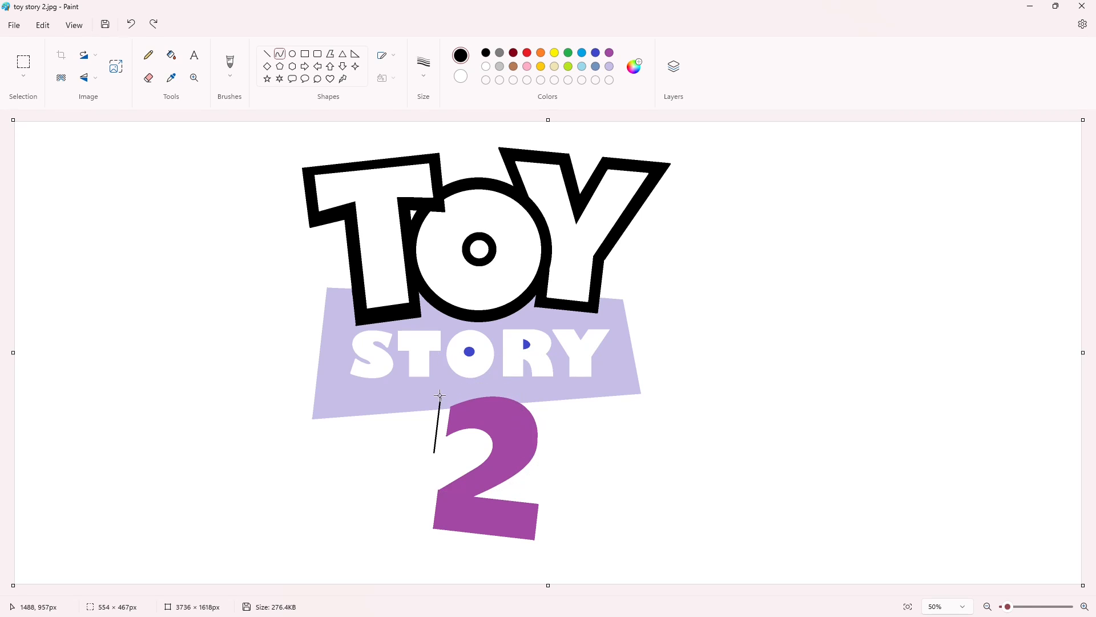
drag(440, 396, 509, 489)
drag(480, 438, 595, 442)
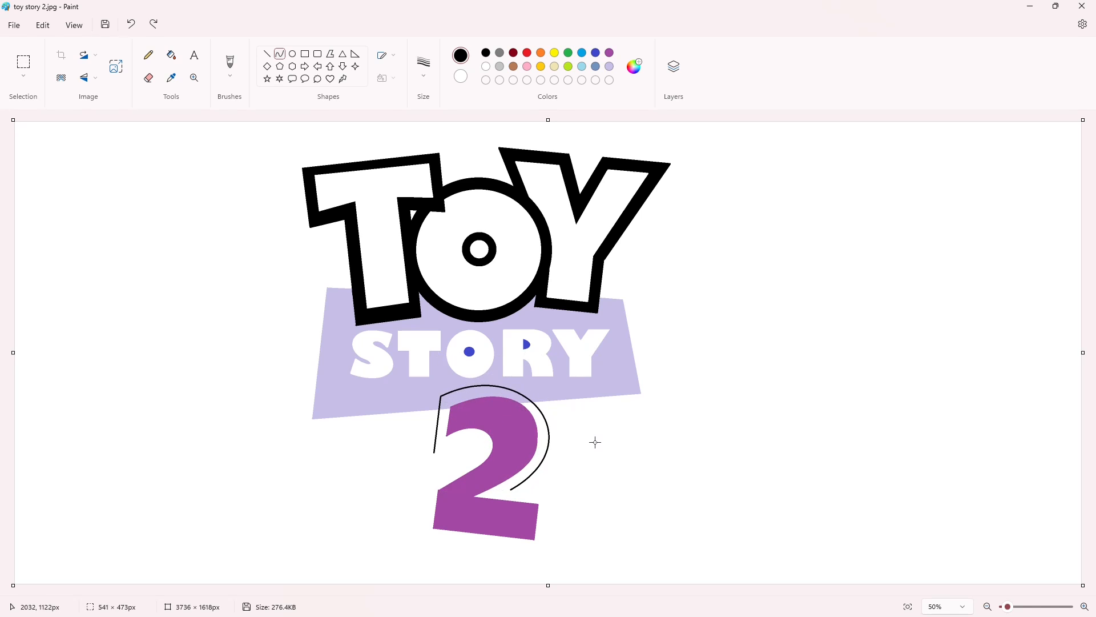
key(ctrl+z)
Draw a black border curve around the top and right side of the 2, starting at the upper end of the tip line.
drag(443, 396, 508, 489)
drag(480, 438, 536, 350)
drag(536, 350, 592, 451)
click(592, 450)
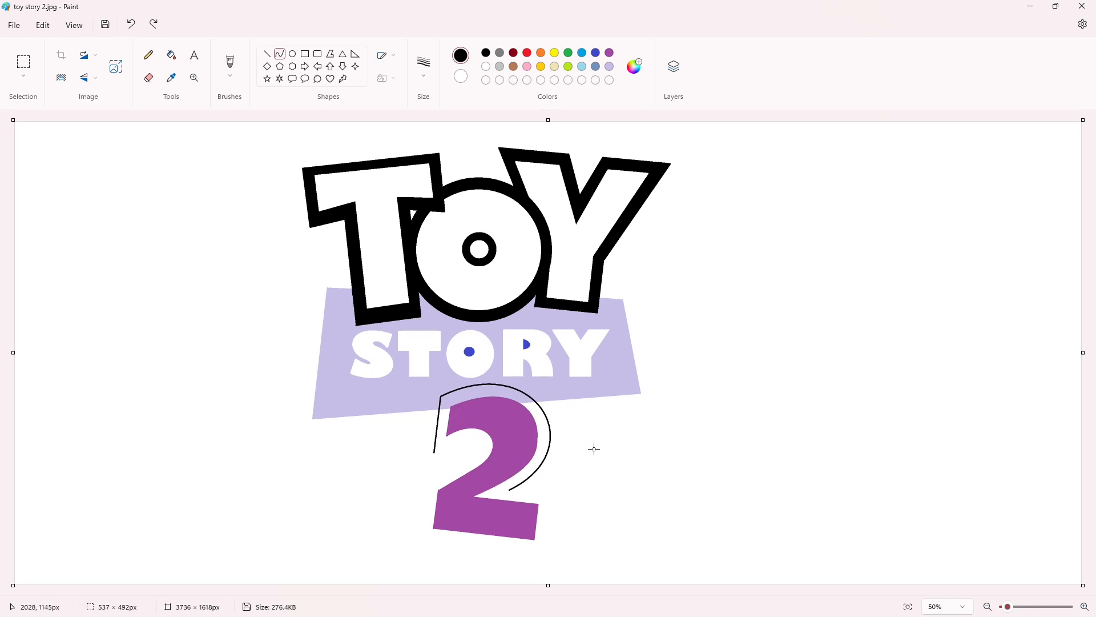
click(652, 444)
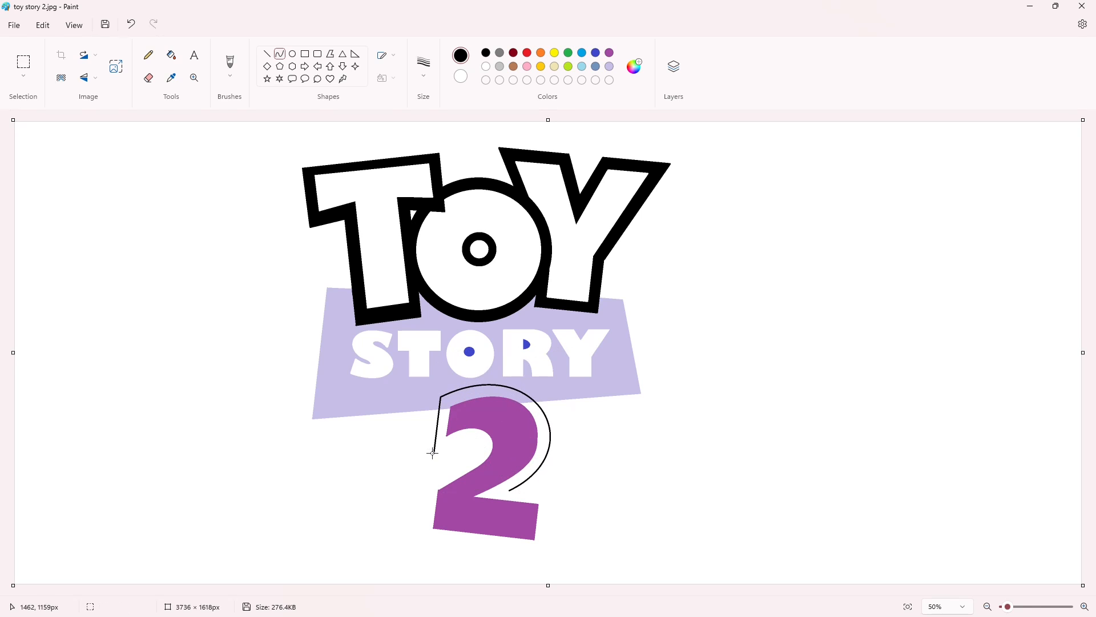
Draw a black border curve inside the 2's hook, starting at the lower end of the tip line.
drag(432, 453, 469, 460)
click(477, 427)
click(499, 443)
click(559, 443)
Draw straight black border lines along the 2's lower diagonal and down the left side of its base.
click(267, 57)
mouse_move(468, 460)
mouse_down()
mouse_move(425, 485)
mouse_move(456, 467)
mouse_move(426, 485)
mouse_move(420, 538)
mouse_up()
click(544, 484)
key(ctrl+z)
click(569, 477)
click(564, 533)
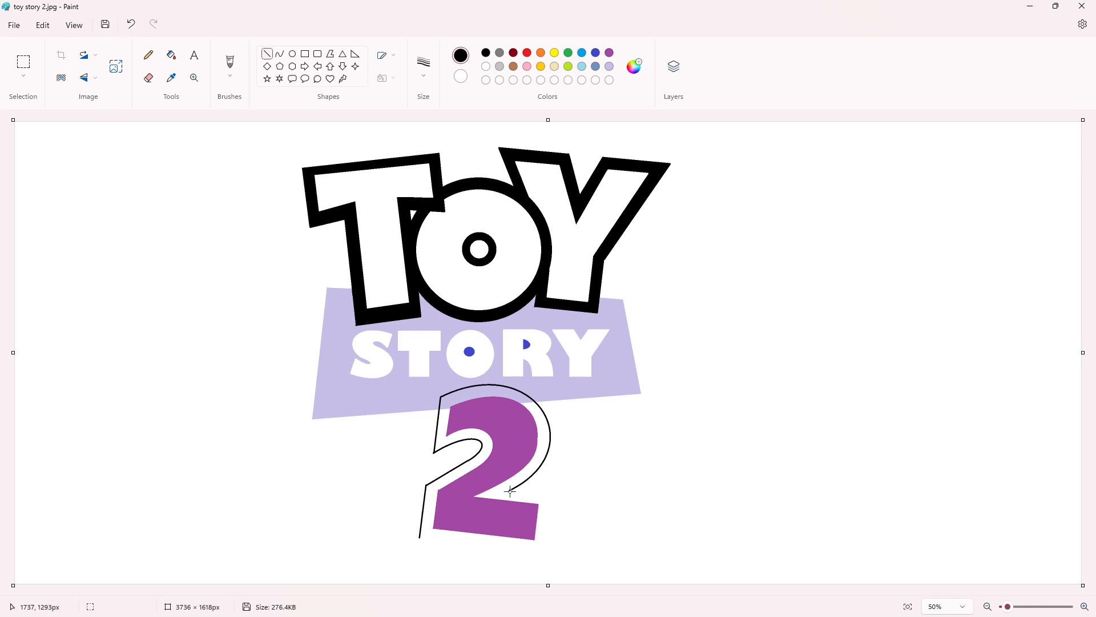
Close the 2's border with straight black lines above, to the right of and below its base.
mouse_move(508, 490)
mouse_down()
mouse_move(550, 496)
mouse_move(544, 552)
mouse_up()
click(622, 540)
drag(419, 538, 544, 552)
click(753, 526)
Fill the band between the 2 and its outer border line in black.
click(1084, 606)
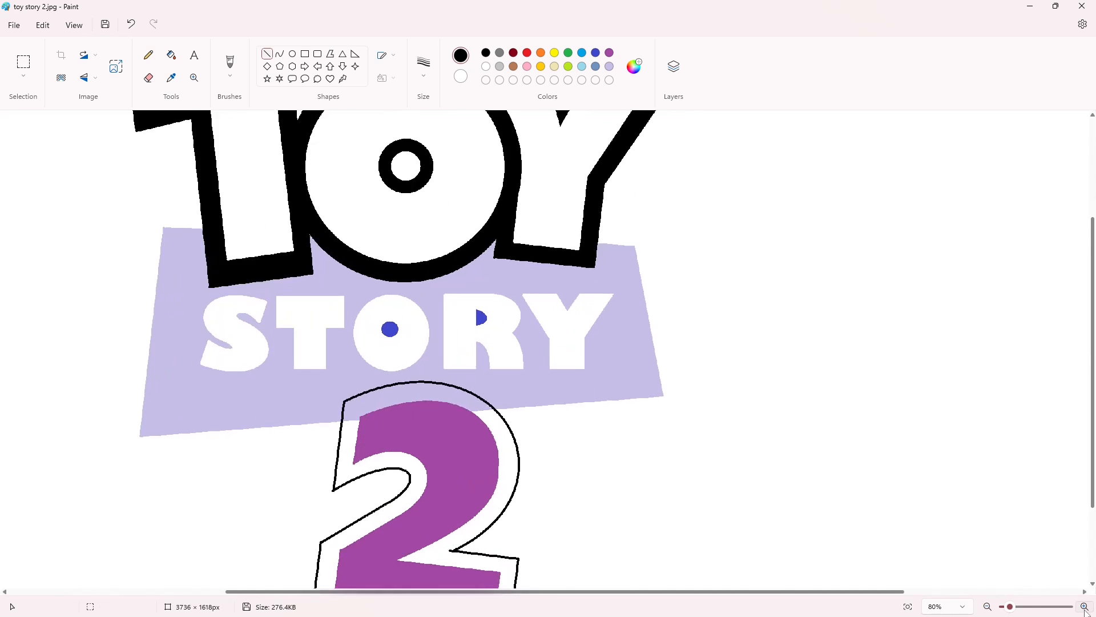
click(171, 55)
click(461, 206)
click(483, 229)
Trim the left-hand corners of the 2's black border with short white lines.
click(485, 66)
click(267, 53)
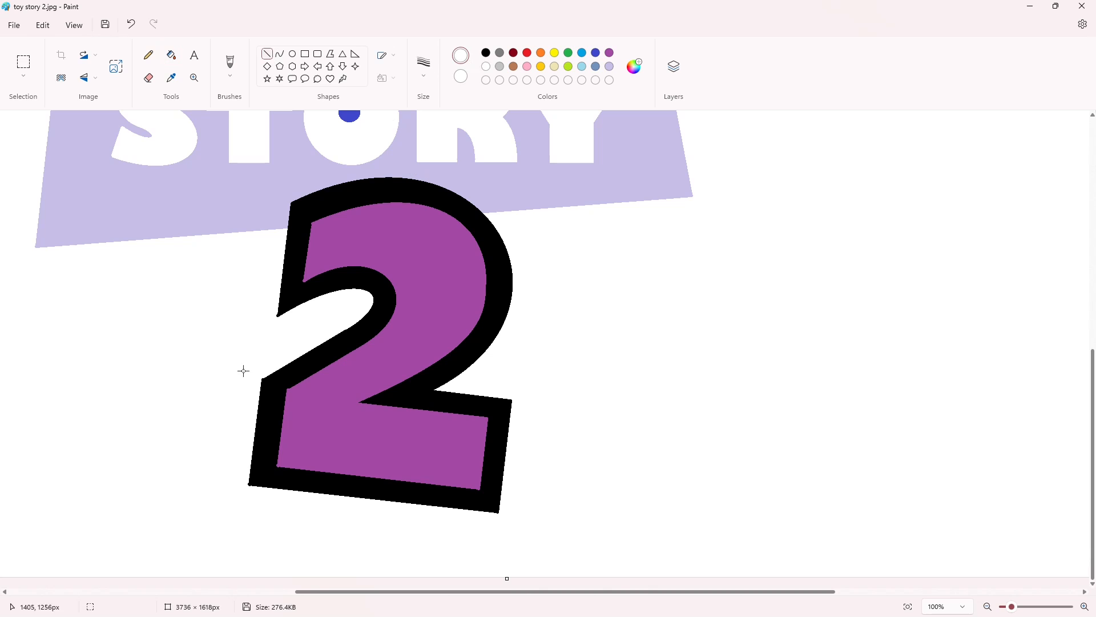
drag(275, 309, 271, 330)
click(338, 336)
drag(266, 404, 245, 387)
drag(249, 476, 248, 495)
Clean up the left-hand corners of the purple 2 with short black lines.
click(486, 52)
drag(292, 271, 297, 290)
scroll(629, 423, up, 6)
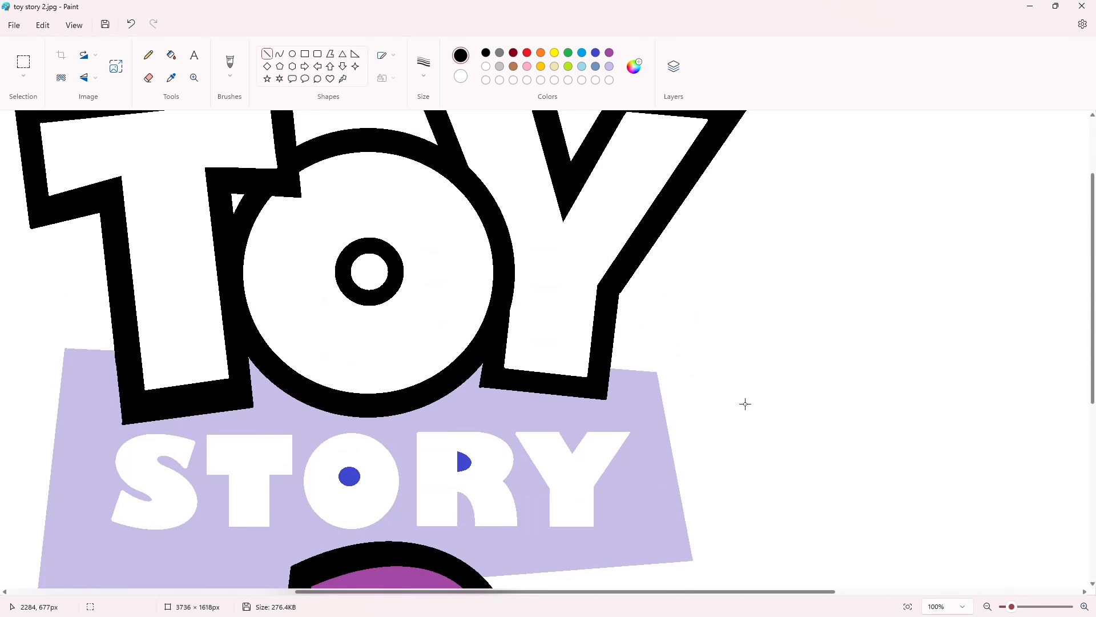
scroll(745, 404, down, 6)
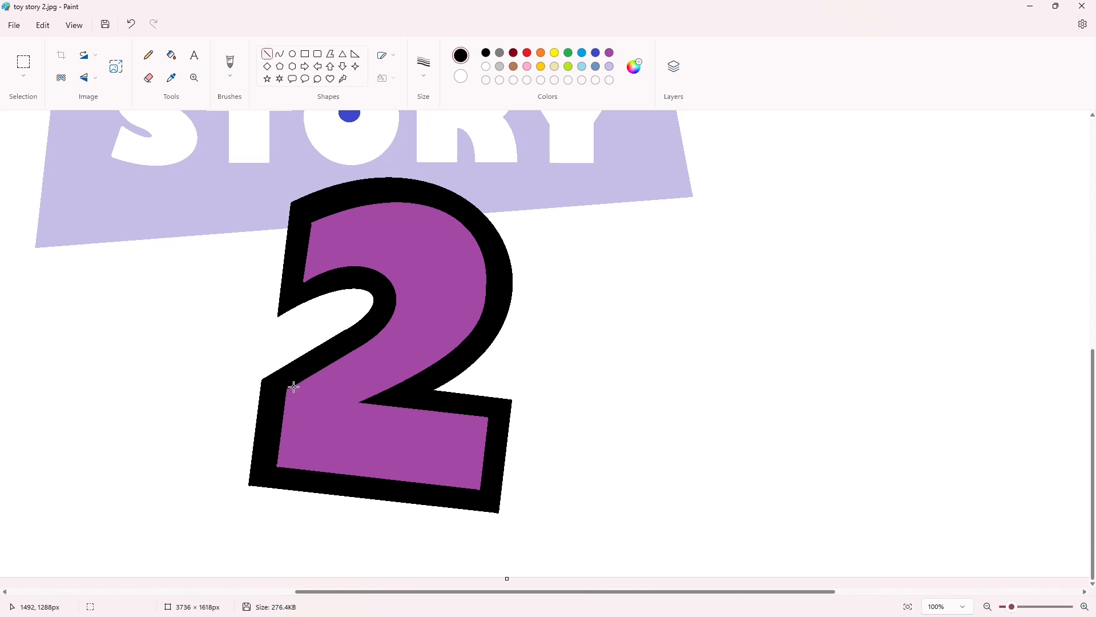
drag(294, 384, 276, 393)
drag(275, 457, 277, 473)
Smooth the border's edge along the 2's lower diagonal with a short white line.
click(486, 66)
drag(325, 338, 347, 327)
scroll(823, 493, up, 6)
scroll(825, 492, down, 3)
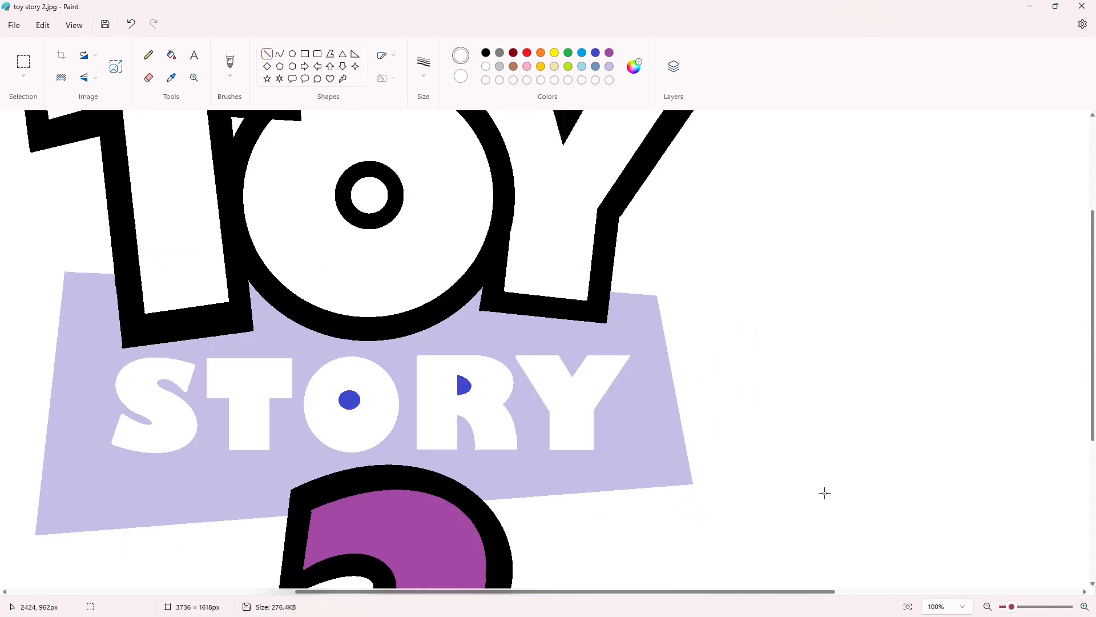
double_click(988, 606)
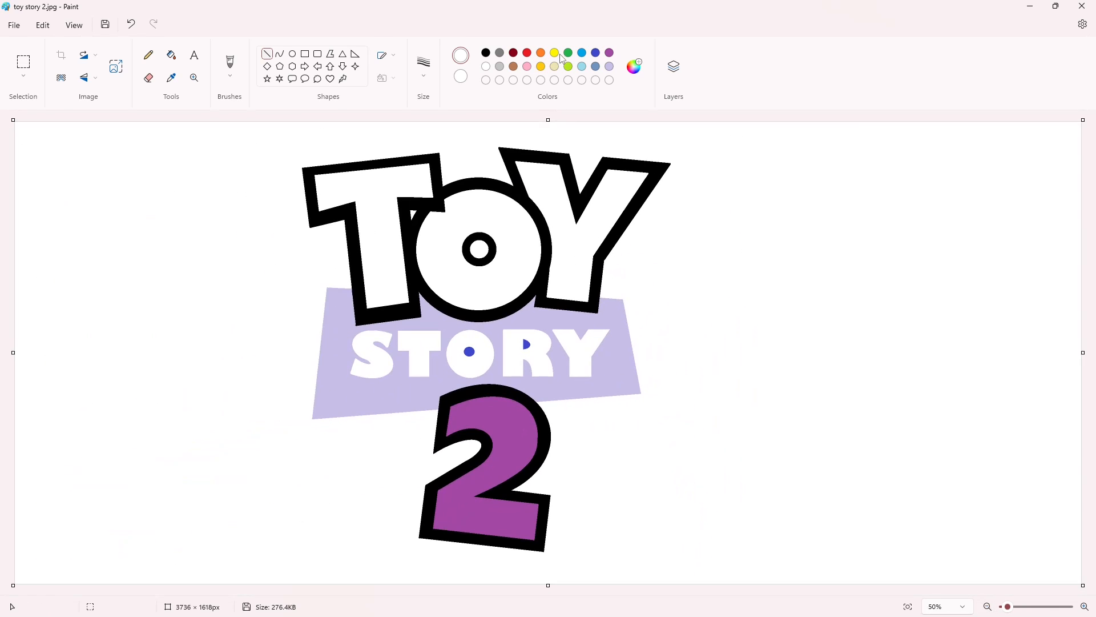
Mix a dark blue, #0856B3, and fill the outer border of TOY with it.
click(582, 53)
click(633, 67)
drag(473, 187, 477, 187)
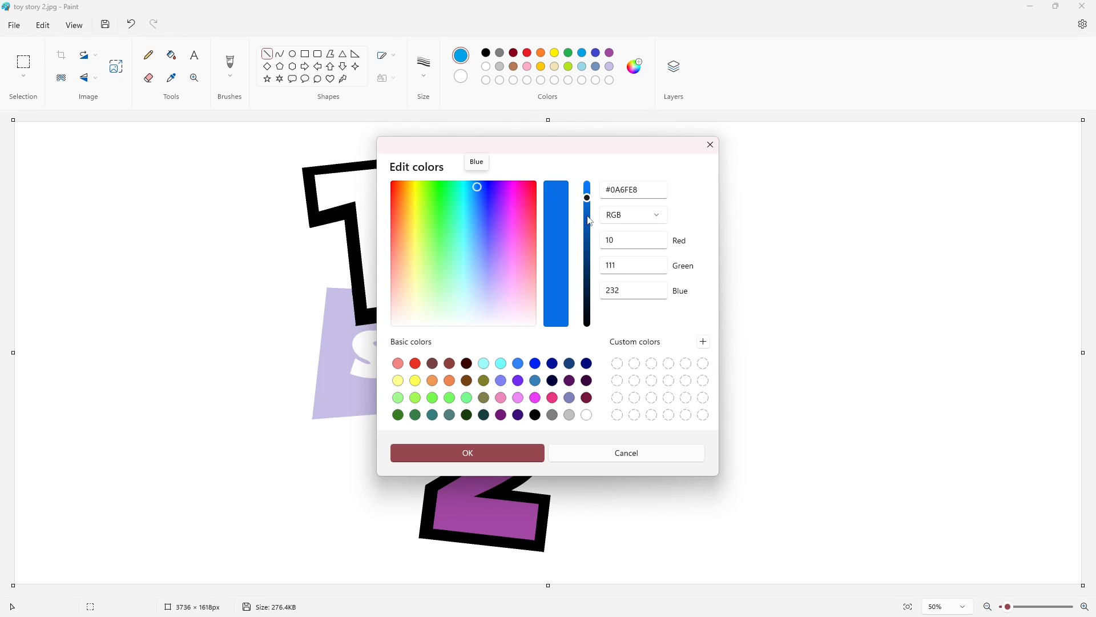
drag(586, 201, 589, 229)
click(468, 453)
click(171, 55)
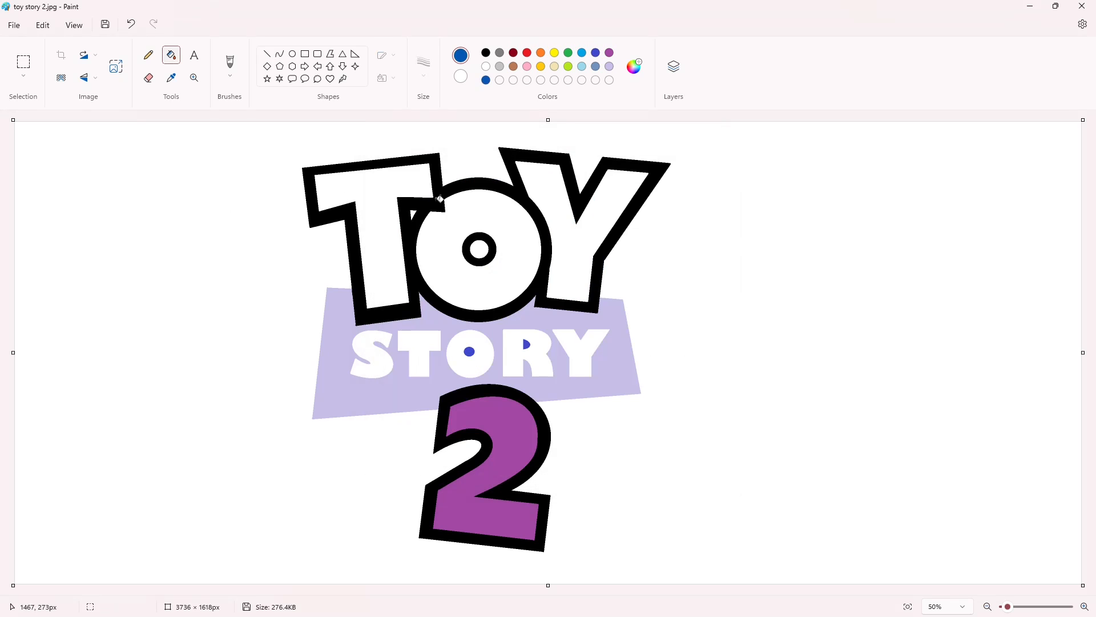
click(440, 199)
Fill the ring inside TOY's O and the border of the 2 with the same dark blue.
click(634, 66)
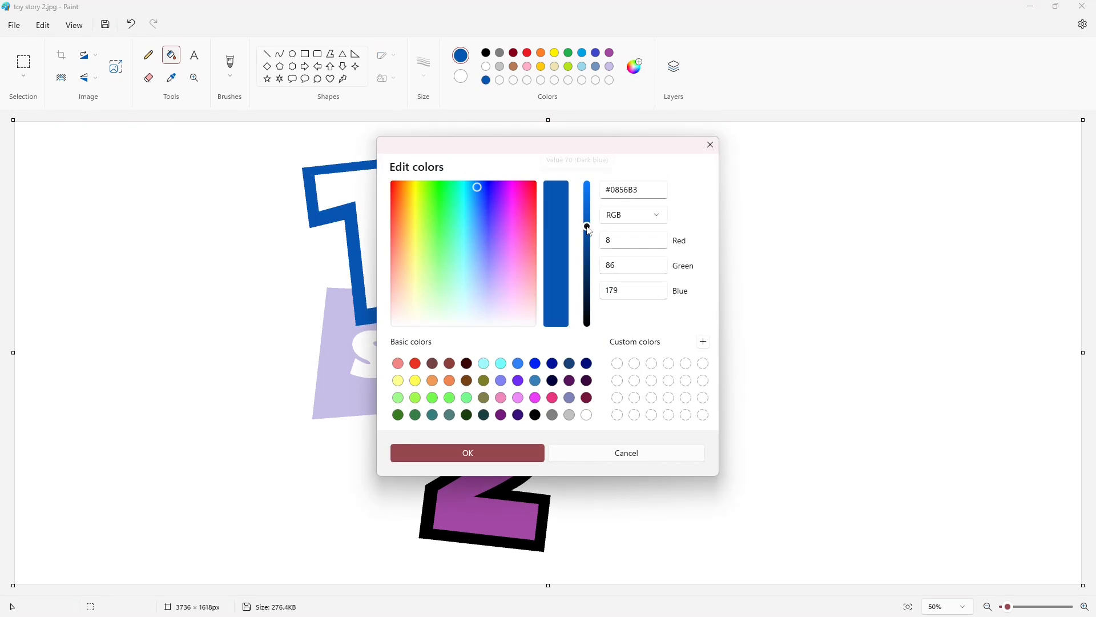
click(497, 453)
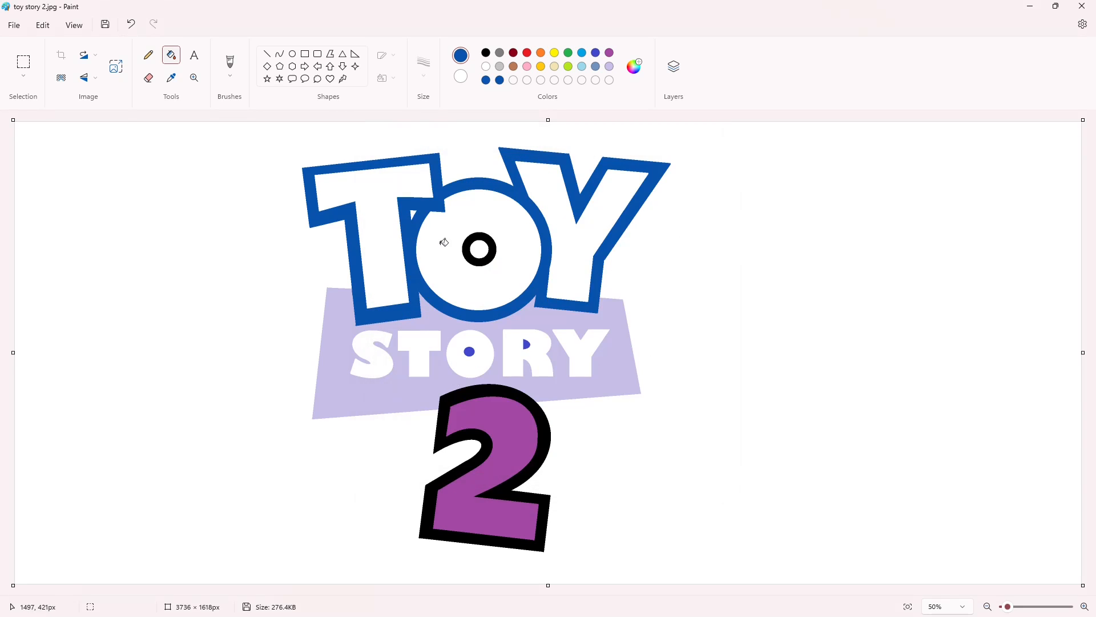
click(470, 252)
click(527, 411)
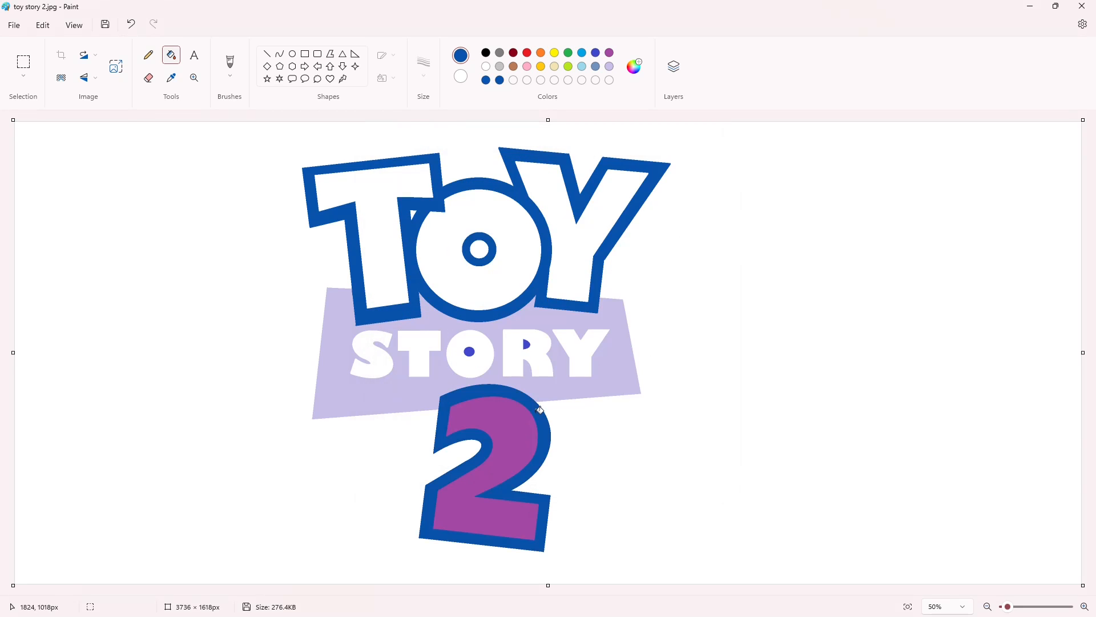
Fill the three letters of TOY and the 2 in yellow.
click(555, 53)
click(377, 194)
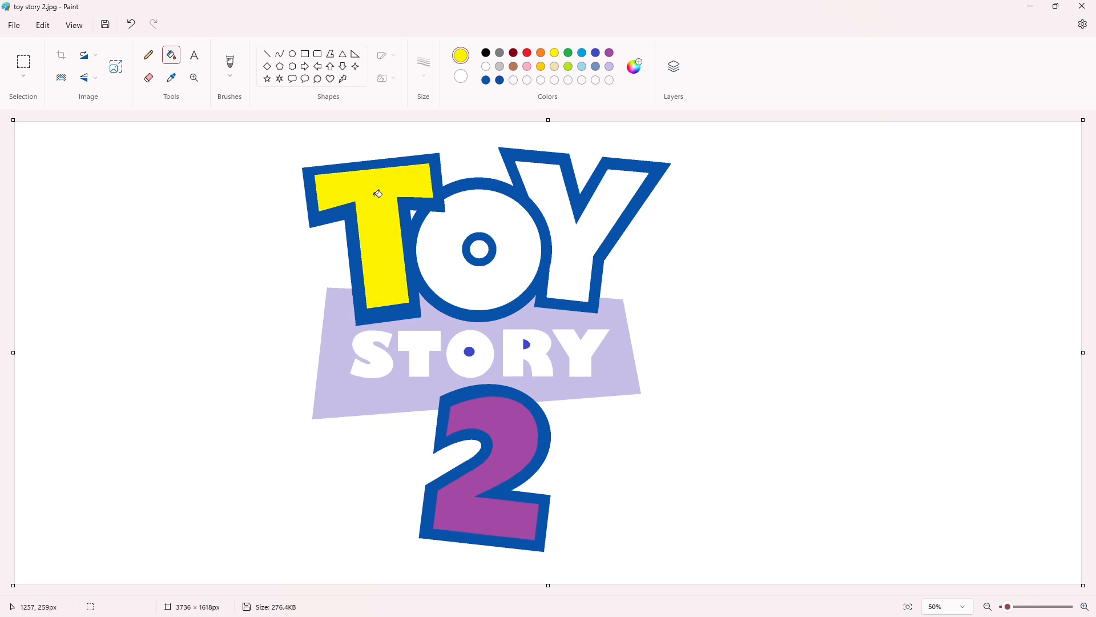
click(509, 244)
click(575, 244)
click(512, 418)
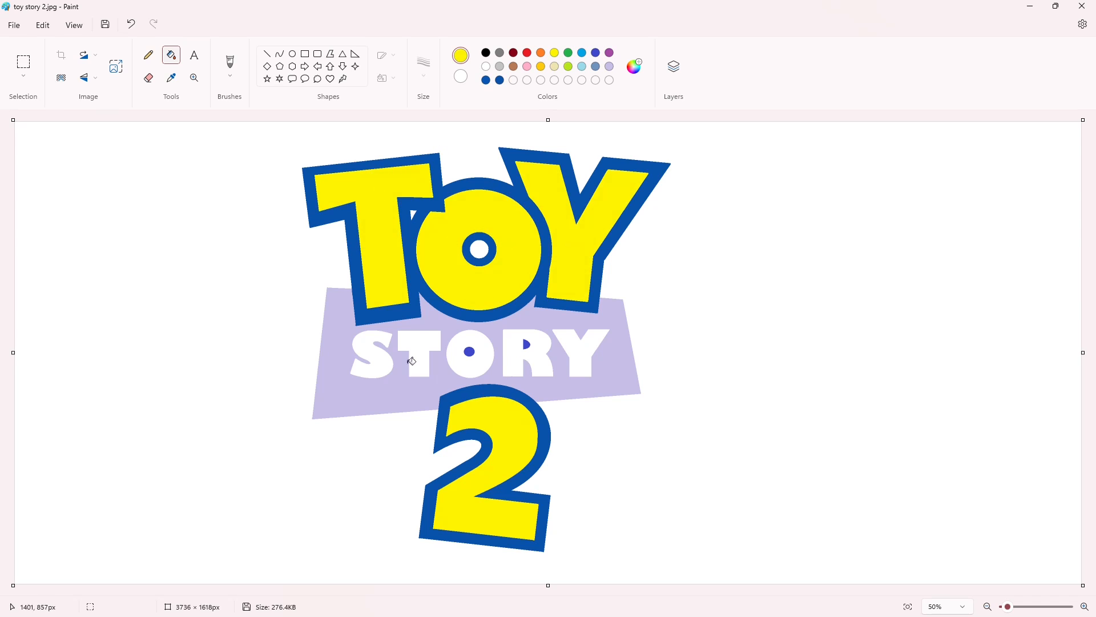
Fill all five letters of STORY in yellow.
click(371, 357)
click(420, 354)
click(461, 352)
click(518, 350)
click(584, 351)
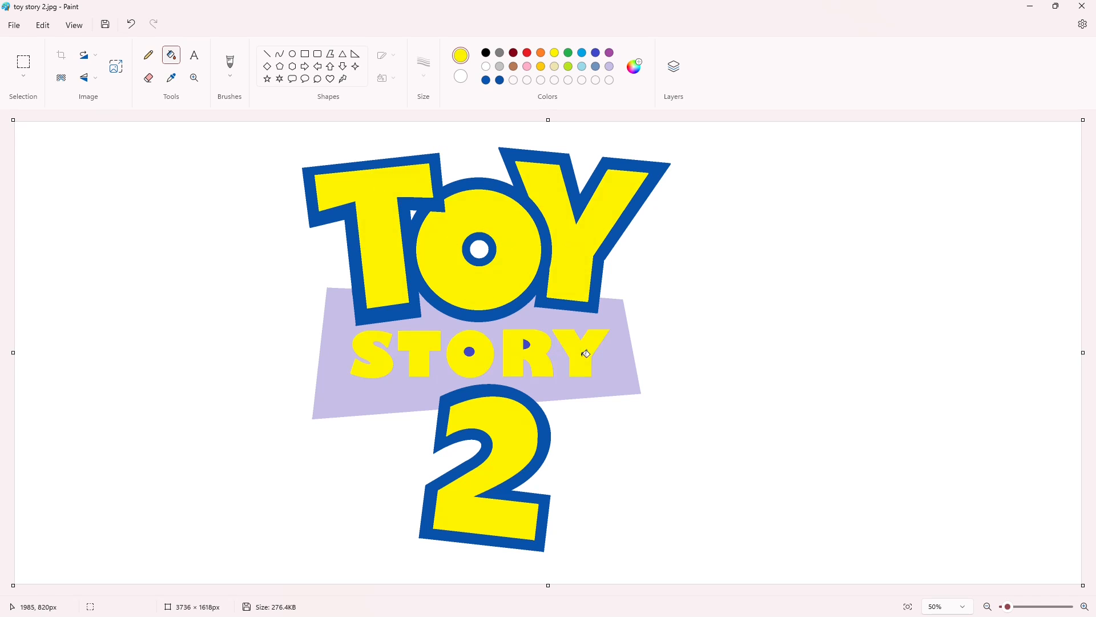
Fill the banner and the openings in STORY's O and R in red.
click(527, 53)
click(472, 351)
click(490, 330)
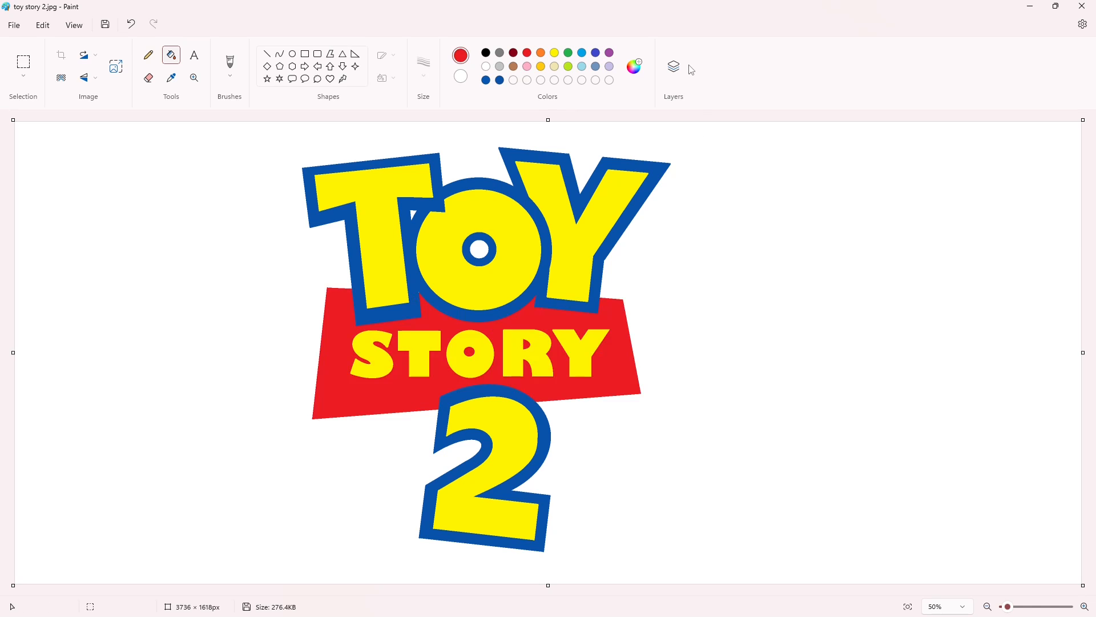